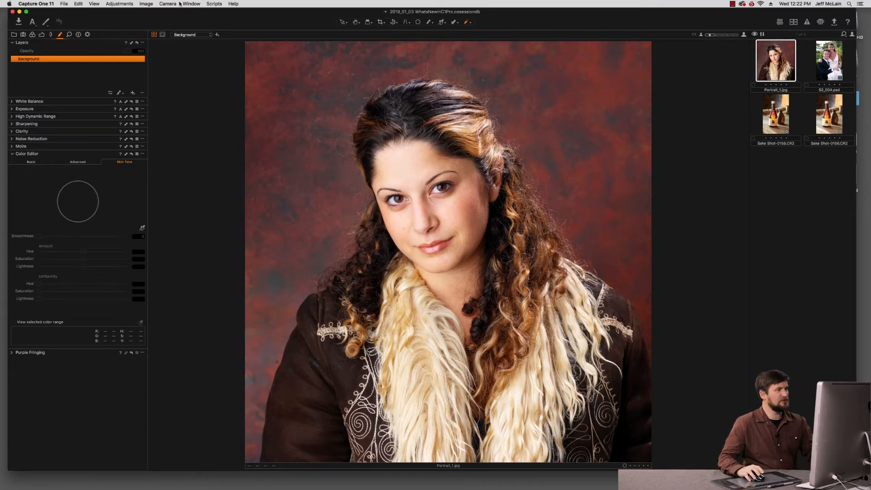
Add an adjustment layer to the Portrait_1 photo and name it "background color"
{"action": "key", "text": "v"}
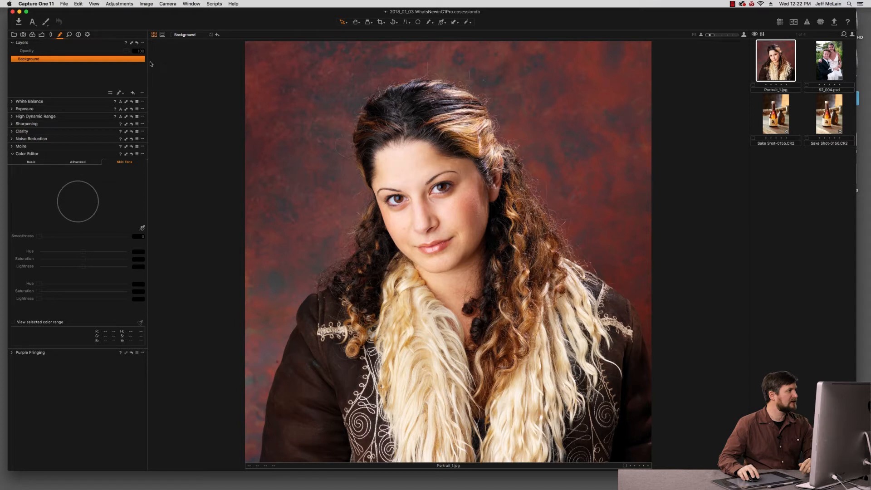
{"action": "left_click", "coordinate": [132, 92]}
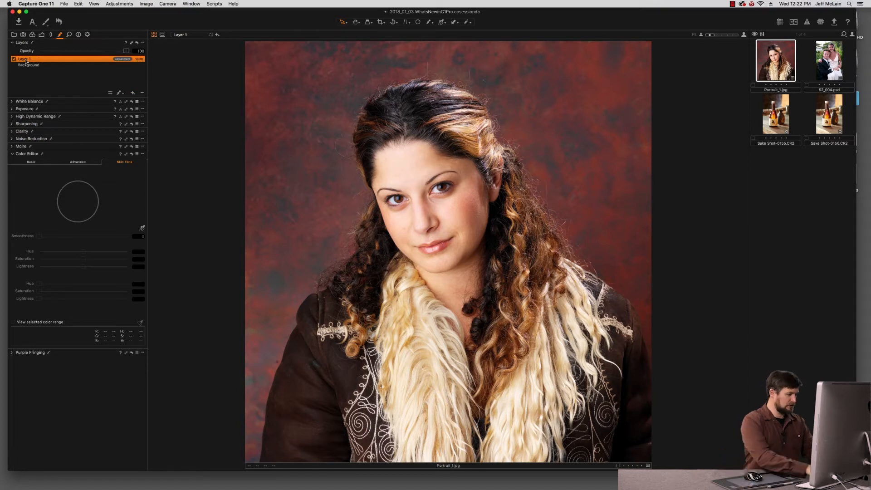
{"action": "double_click", "coordinate": [26, 59]}
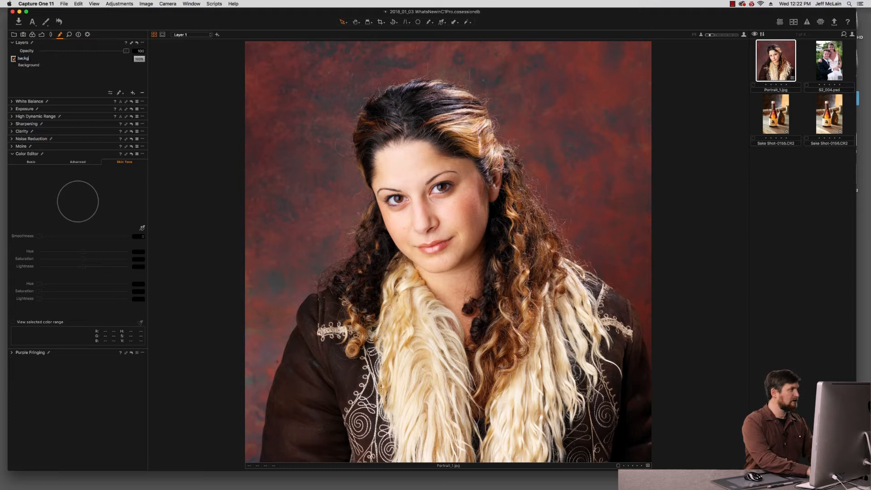
{"action": "key", "text": "Return"}
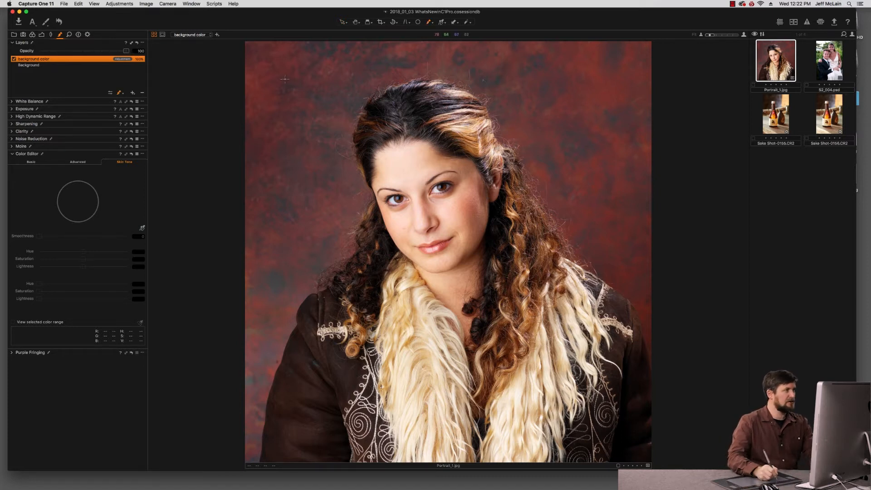
Brush a mask outline along the image borders and around the woman's silhouette, and fill it to cover the backdrop
{"action": "left_click", "coordinate": [250, 46]}
{"action": "left_click", "coordinate": [248, 42]}
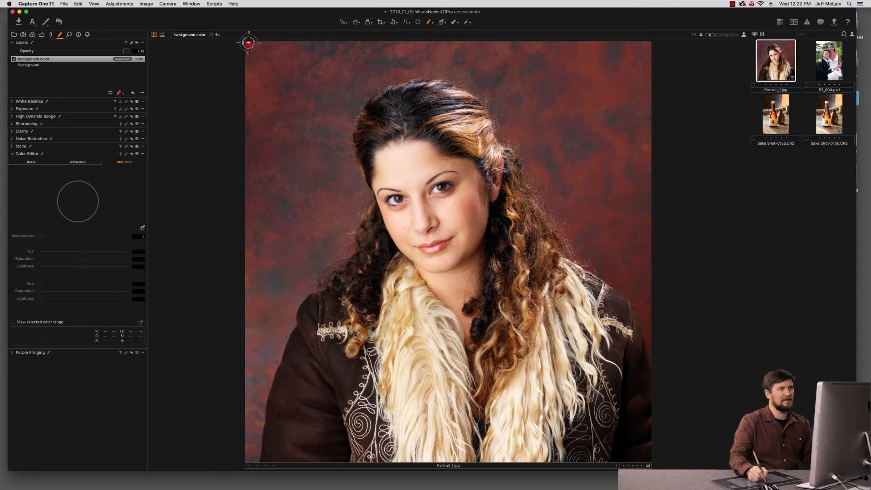
{"action": "left_click", "coordinate": [649, 42], "text": "shift"}
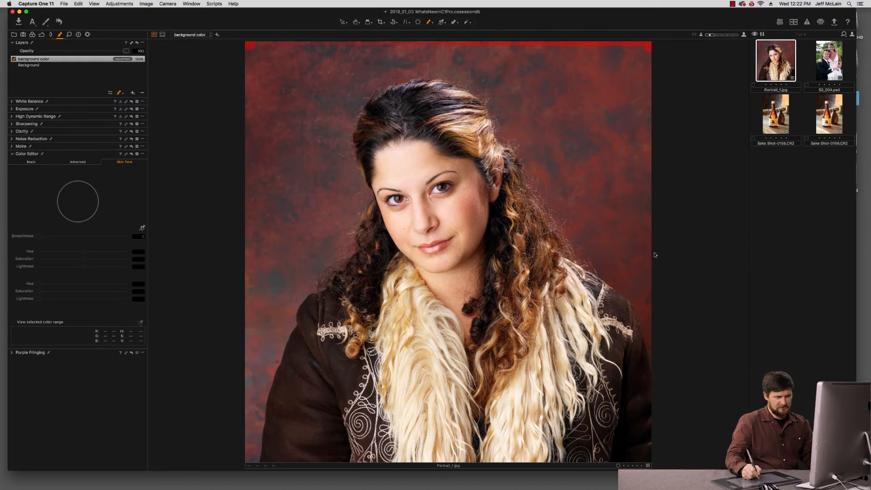
{"action": "left_click", "coordinate": [652, 357], "text": "shift"}
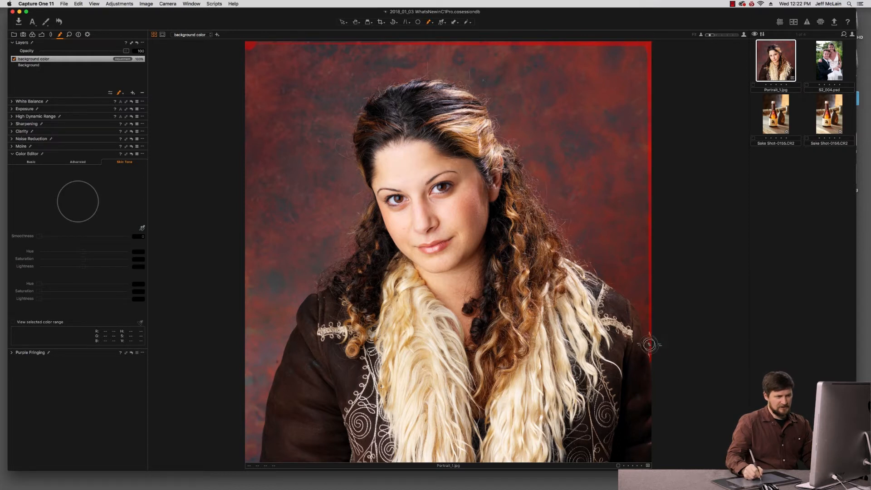
{"action": "mouse_move", "coordinate": [643, 318]}
{"action": "left_mouse_down"}
{"action": "mouse_move", "coordinate": [586, 261]}
{"action": "mouse_move", "coordinate": [534, 164]}
{"action": "mouse_move", "coordinate": [501, 130]}
{"action": "mouse_move", "coordinate": [489, 95]}
{"action": "mouse_move", "coordinate": [463, 83]}
{"action": "mouse_move", "coordinate": [486, 90]}
{"action": "mouse_move", "coordinate": [455, 75]}
{"action": "mouse_move", "coordinate": [410, 73]}
{"action": "mouse_move", "coordinate": [434, 71]}
{"action": "mouse_move", "coordinate": [379, 87]}
{"action": "mouse_move", "coordinate": [363, 95]}
{"action": "mouse_move", "coordinate": [397, 88]}
{"action": "mouse_move", "coordinate": [355, 105]}
{"action": "mouse_move", "coordinate": [349, 157]}
{"action": "mouse_move", "coordinate": [366, 199]}
{"action": "mouse_move", "coordinate": [344, 248]}
{"action": "mouse_move", "coordinate": [307, 290]}
{"action": "mouse_move", "coordinate": [314, 323]}
{"action": "mouse_move", "coordinate": [308, 284]}
{"action": "mouse_move", "coordinate": [290, 310]}
{"action": "mouse_move", "coordinate": [249, 462]}
{"action": "mouse_move", "coordinate": [246, 49]}
{"action": "mouse_move", "coordinate": [665, 40]}
{"action": "left_mouse_up"}
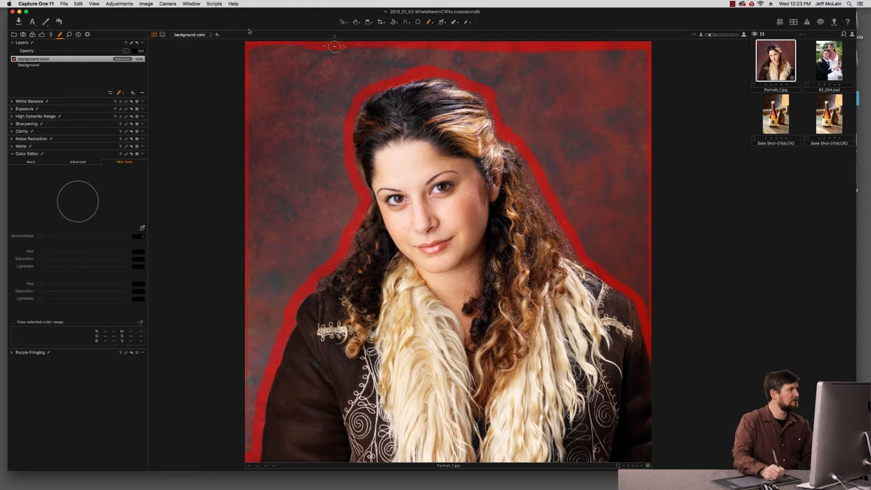
{"action": "left_click", "coordinate": [143, 43]}
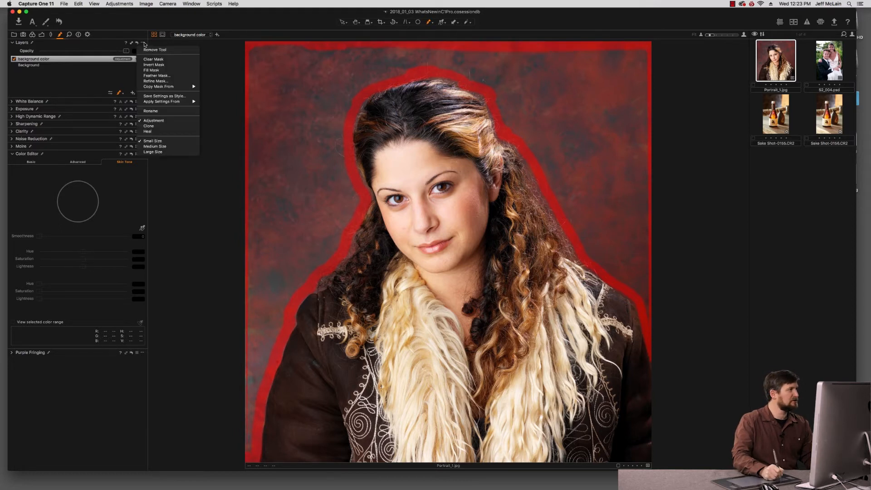
{"action": "left_click", "coordinate": [151, 71]}
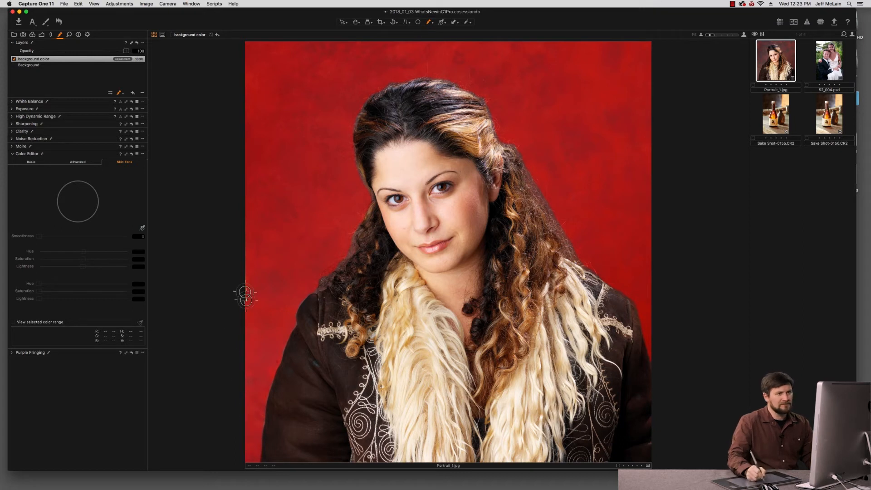
Refine the backdrop mask's edges in grayscale view, and set the mask to display only when drawing
{"action": "left_click", "coordinate": [123, 93]}
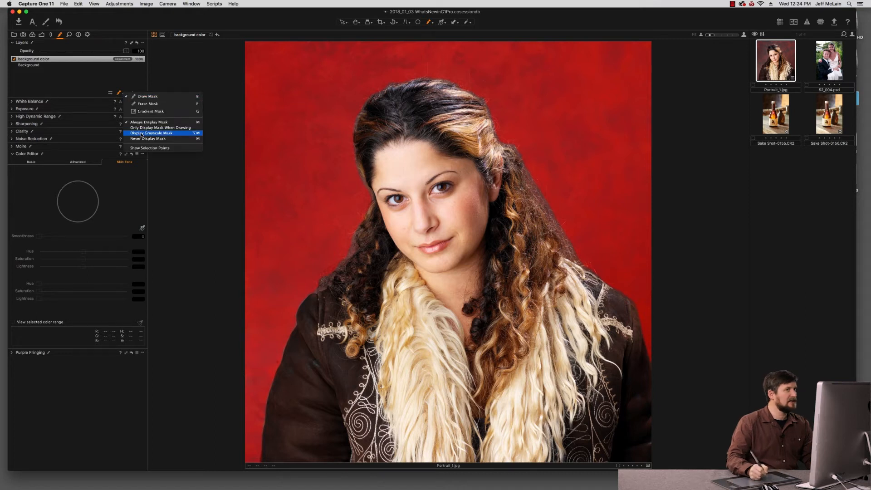
{"action": "left_click", "coordinate": [157, 132]}
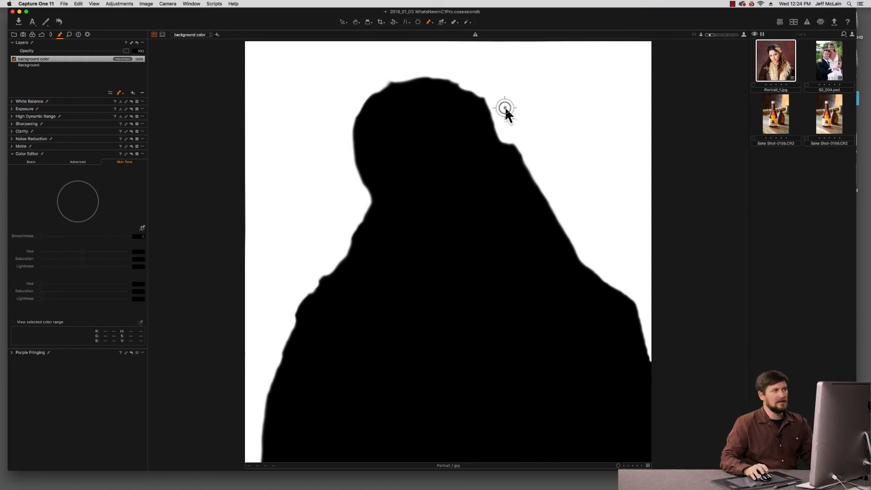
{"action": "left_click", "coordinate": [143, 43]}
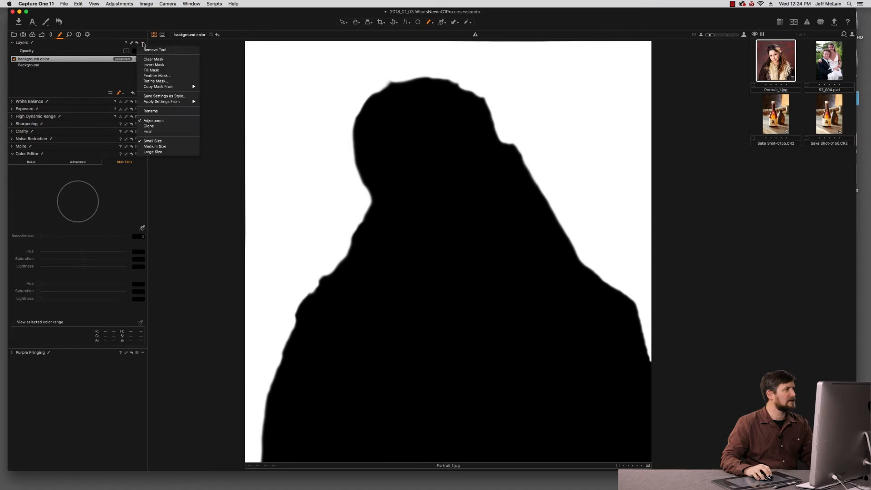
{"action": "left_click", "coordinate": [173, 82]}
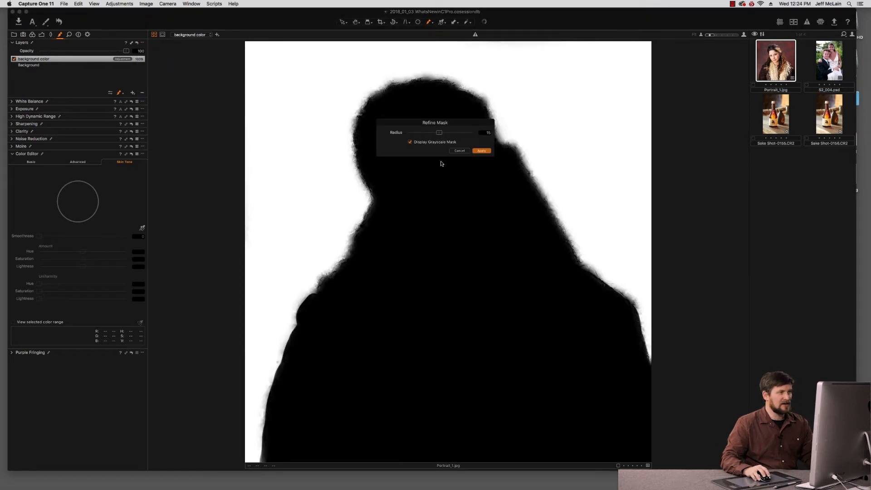
{"action": "left_click_drag", "start_coordinate": [453, 128], "coordinate": [613, 137]}
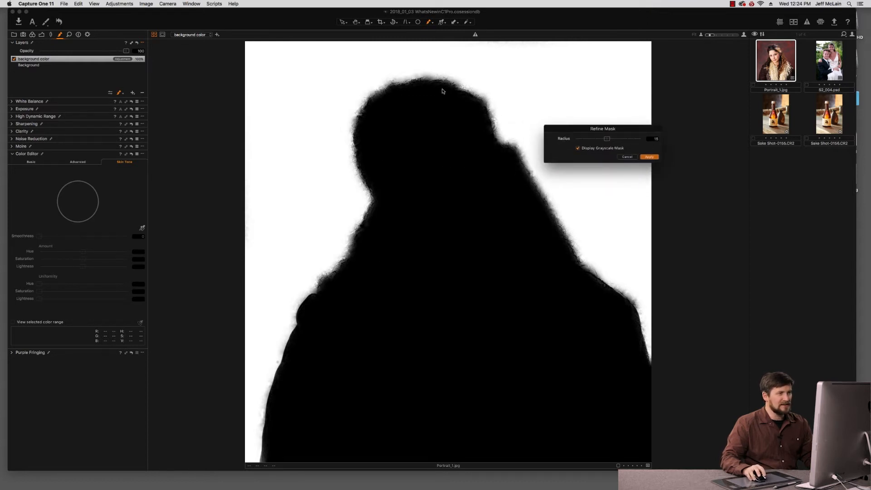
{"action": "left_click", "coordinate": [653, 158]}
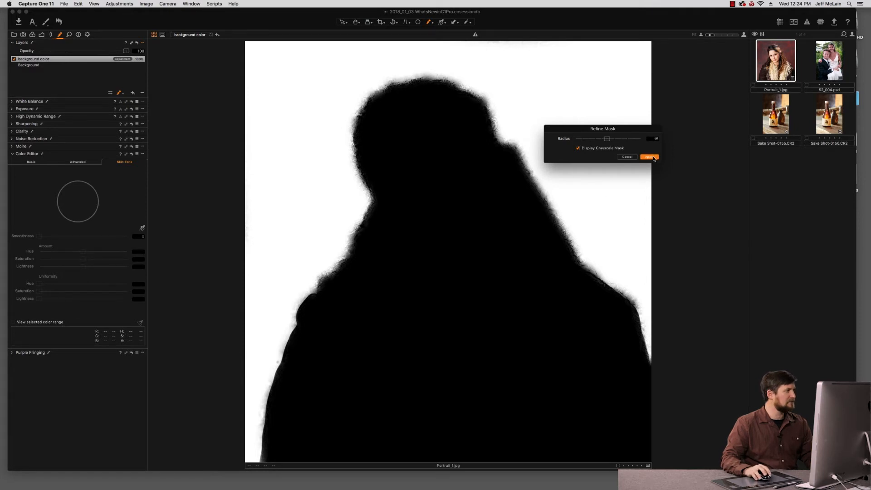
{"action": "left_click", "coordinate": [123, 94]}
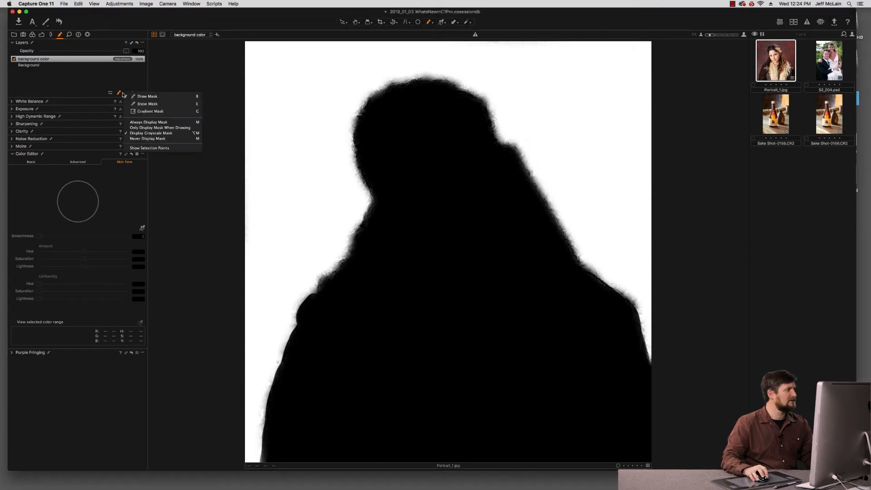
{"action": "left_click", "coordinate": [138, 127]}
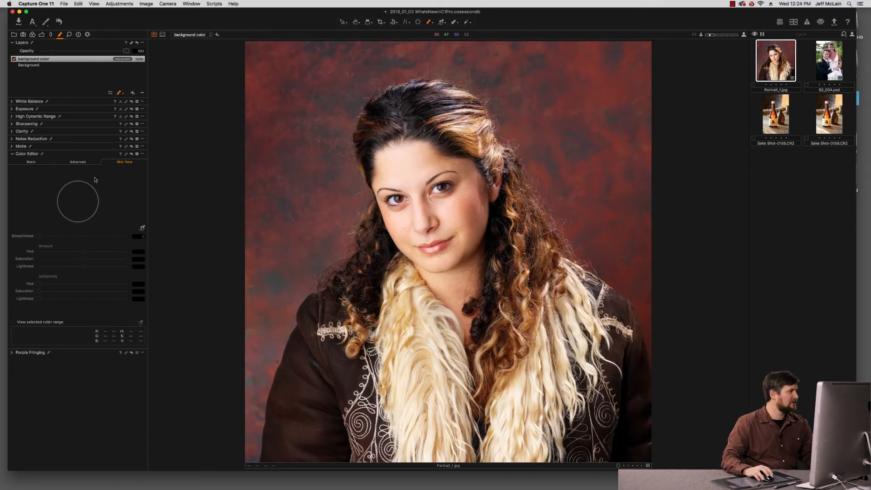
Sample the red backdrop in the Color Editor's advanced mode and widen the selected color range on the wheel
{"action": "left_click", "coordinate": [79, 162]}
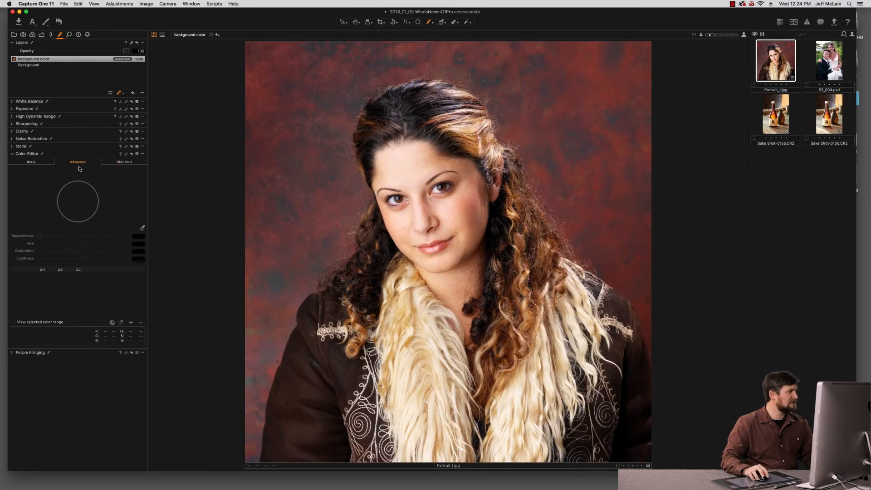
{"action": "left_click", "coordinate": [142, 228]}
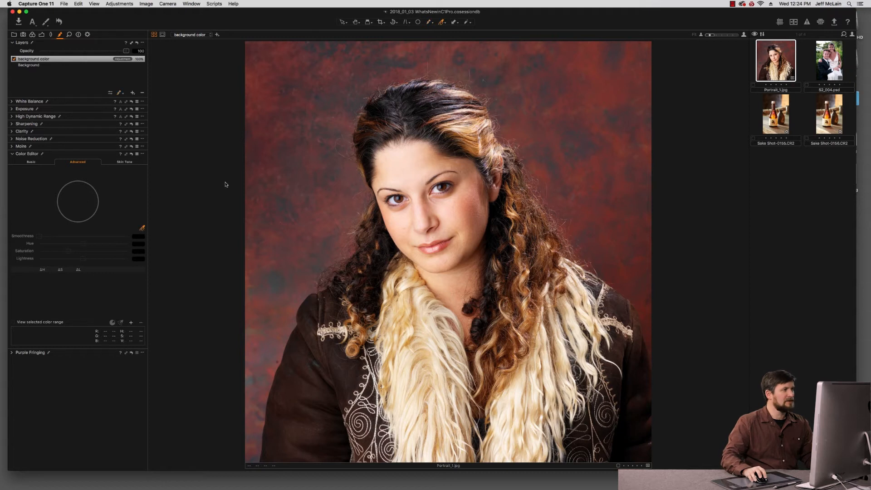
{"action": "left_click", "coordinate": [293, 127]}
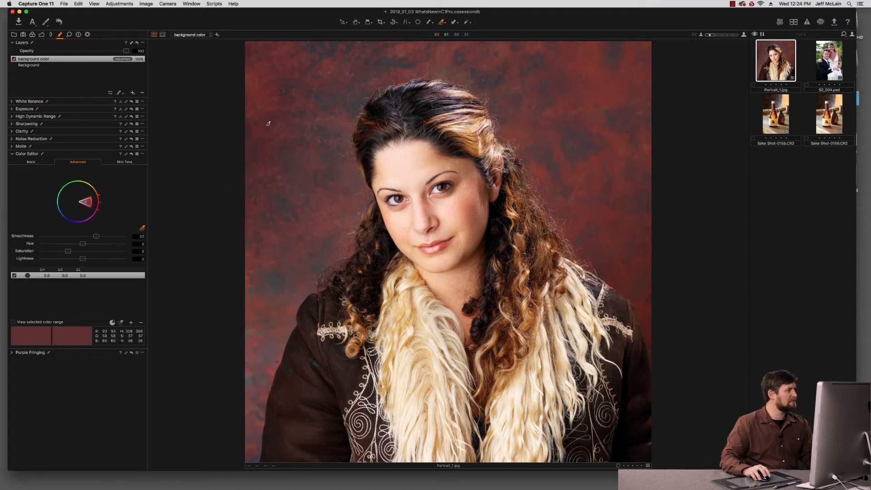
{"action": "left_click_drag", "start_coordinate": [92, 203], "coordinate": [98, 203]}
{"action": "left_click_drag", "start_coordinate": [92, 208], "coordinate": [90, 210]}
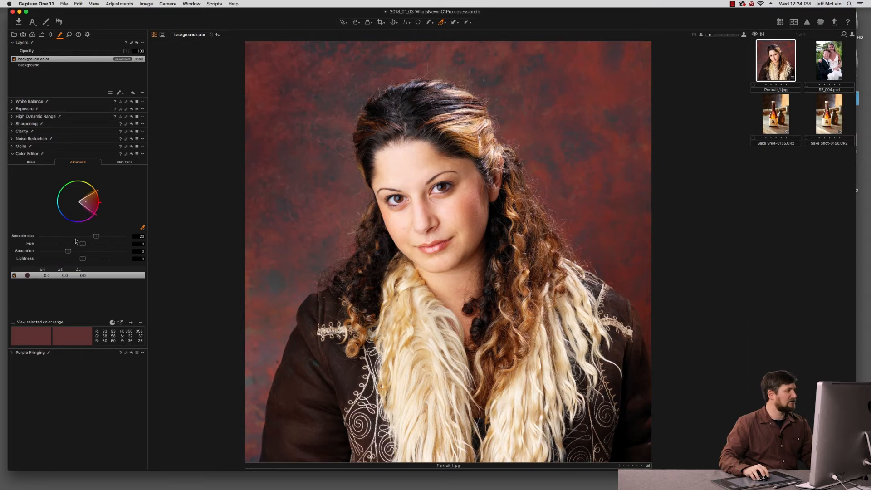
Set the backdrop color's hue to 26.6 and saturation to 15.1
{"action": "left_click_drag", "start_coordinate": [84, 245], "coordinate": [126, 244]}
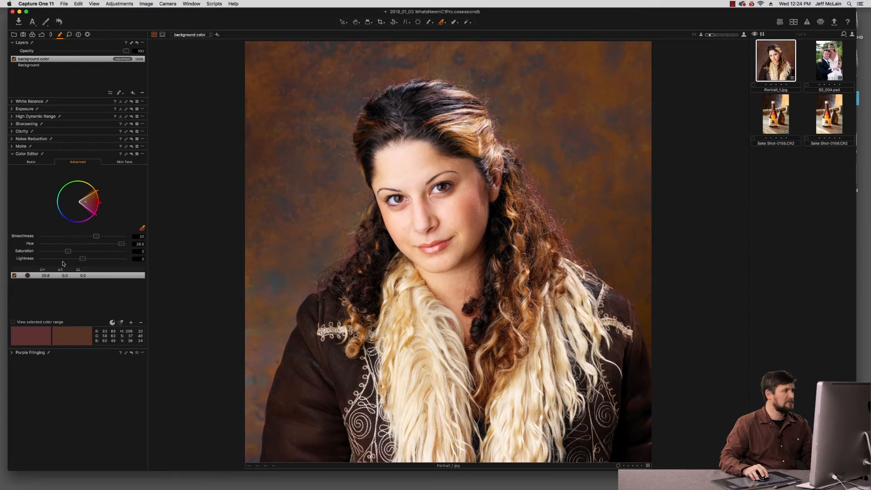
{"action": "left_click_drag", "start_coordinate": [70, 252], "coordinate": [73, 252]}
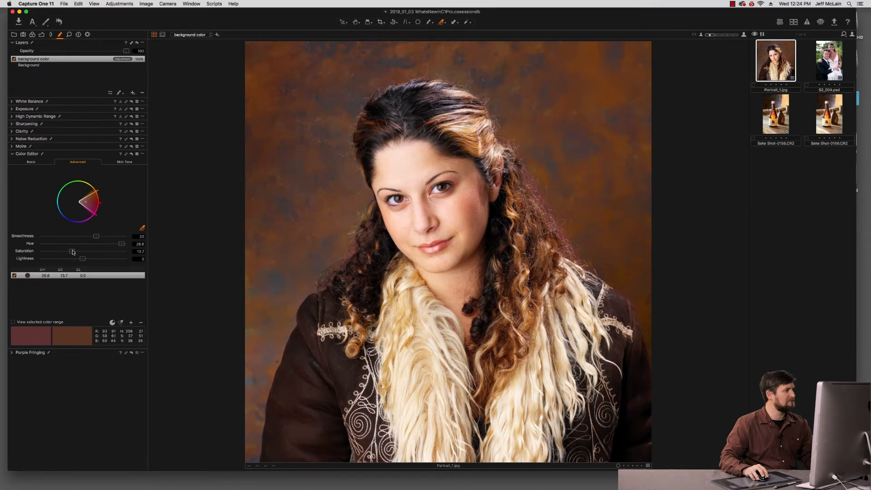
{"action": "left_click_drag", "start_coordinate": [74, 251], "coordinate": [73, 252]}
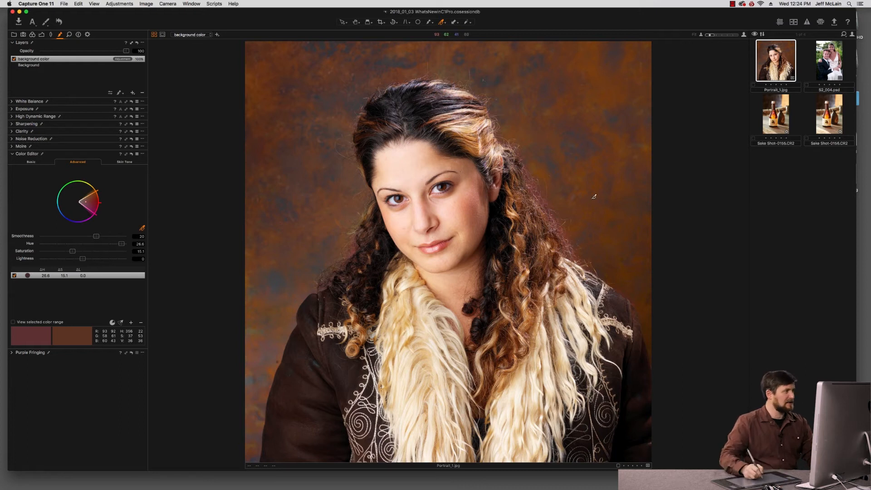
Activate the mask brush and toggle the mask overlay to check the edge along the woman's hair
{"action": "left_click", "coordinate": [120, 93]}
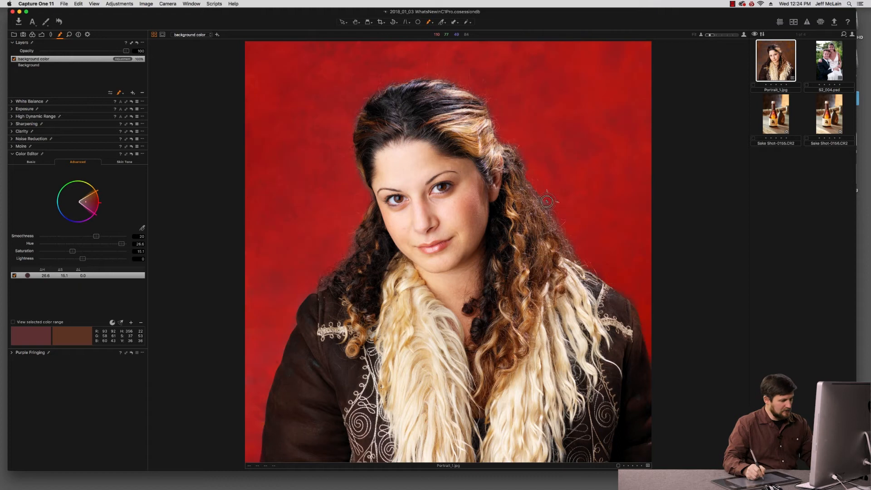
{"action": "key", "text": "m"}
{"action": "key", "text": "m"}
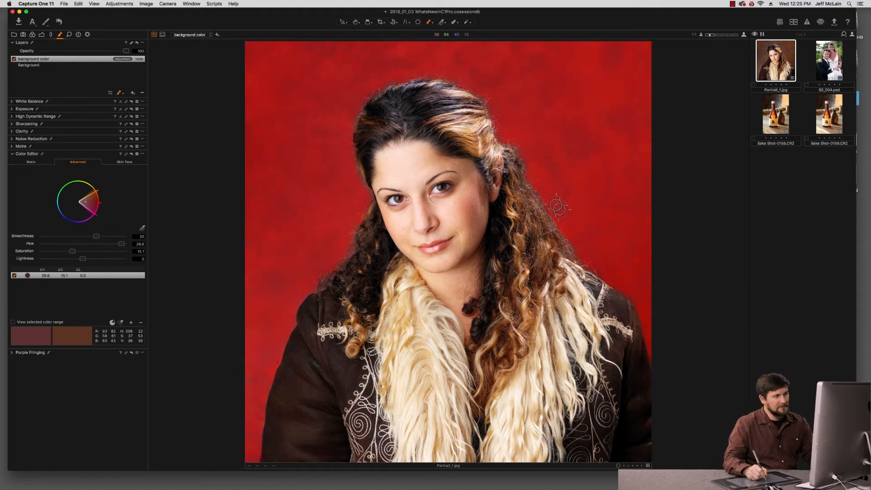
{"action": "key", "text": "m"}
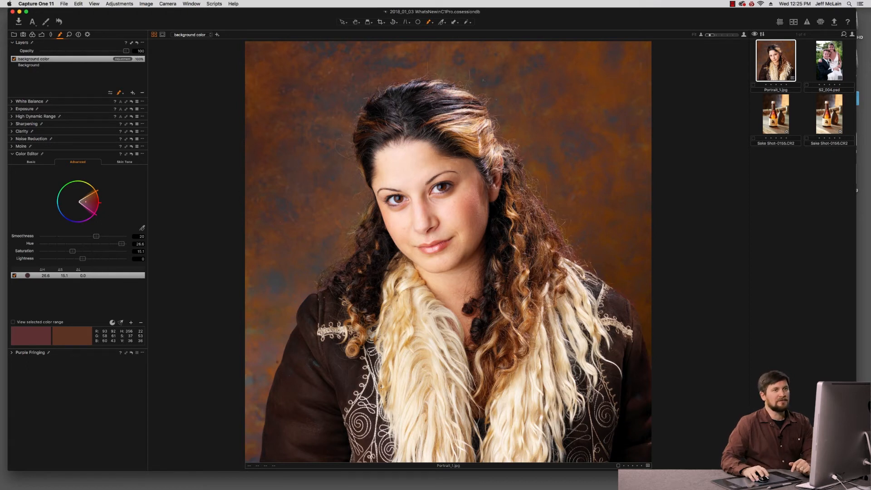
Add an adjustment layer named "skin tone" to the wedding couple photo and activate the mask brush for it
{"action": "left_click", "coordinate": [832, 61]}
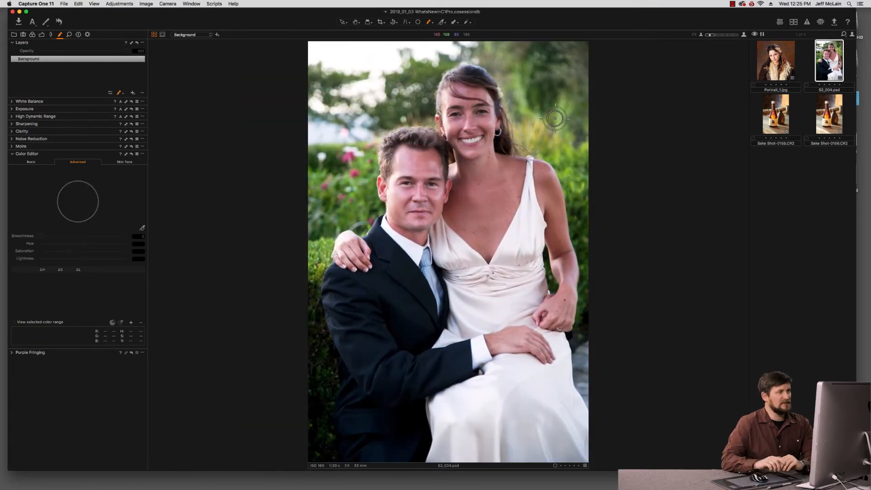
{"action": "key", "text": "v"}
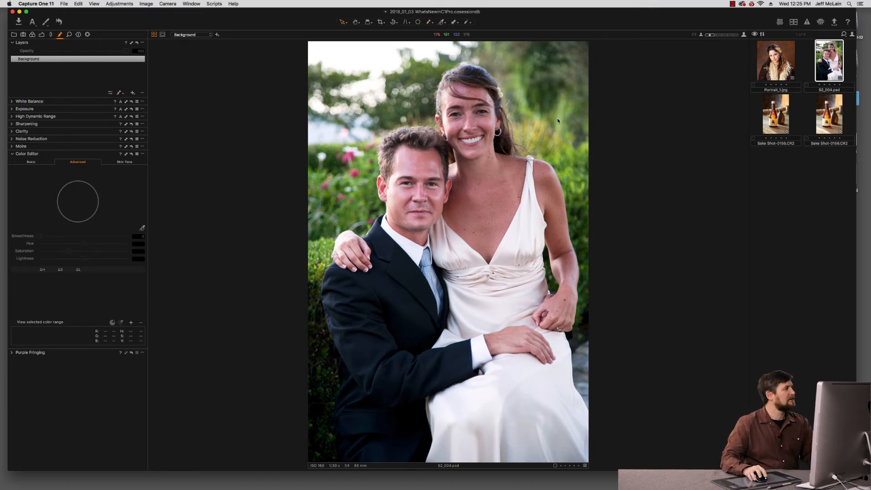
{"action": "left_click", "coordinate": [133, 93]}
{"action": "double_click", "coordinate": [24, 60]}
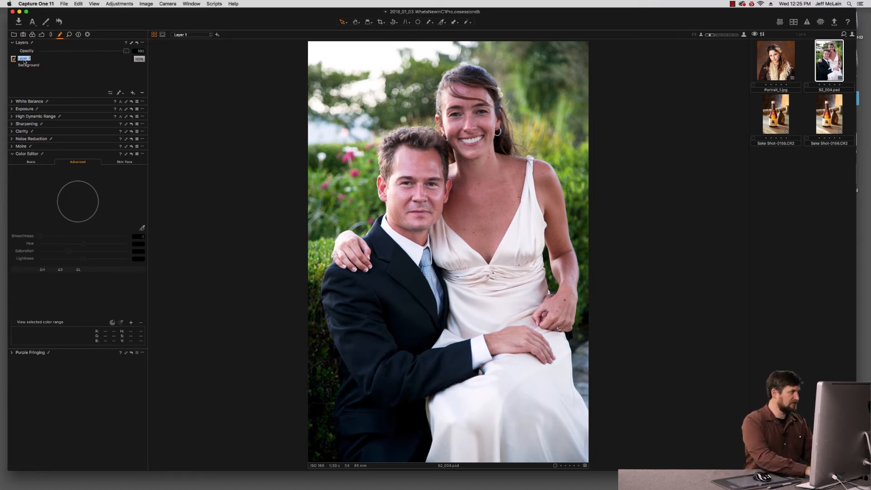
{"action": "type", "text": "skin tone"}
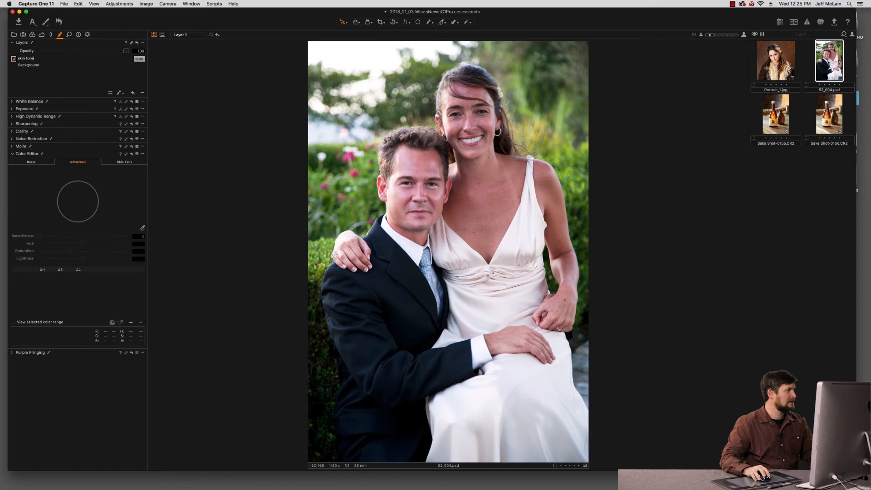
{"action": "left_click", "coordinate": [44, 60]}
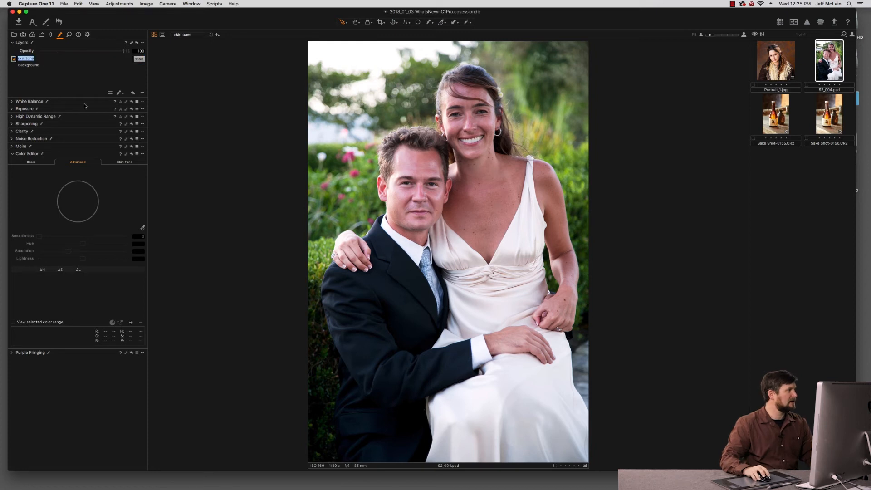
{"action": "left_click", "coordinate": [42, 61]}
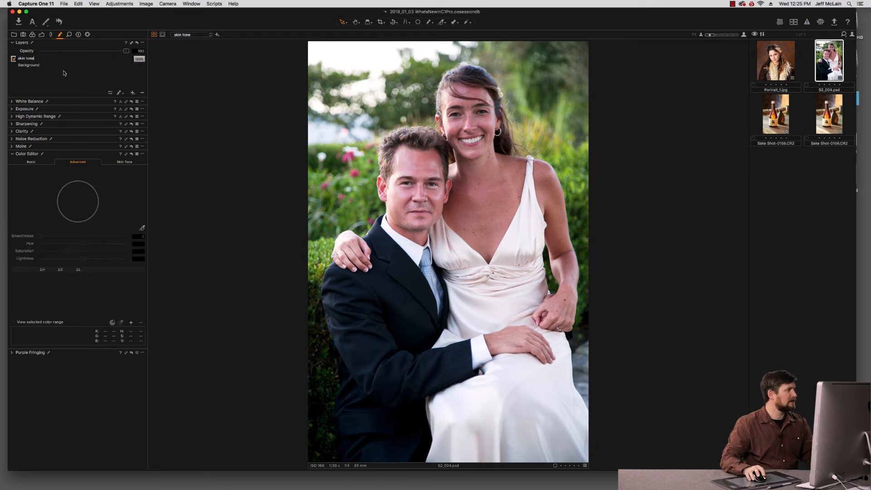
{"action": "left_click", "coordinate": [121, 94]}
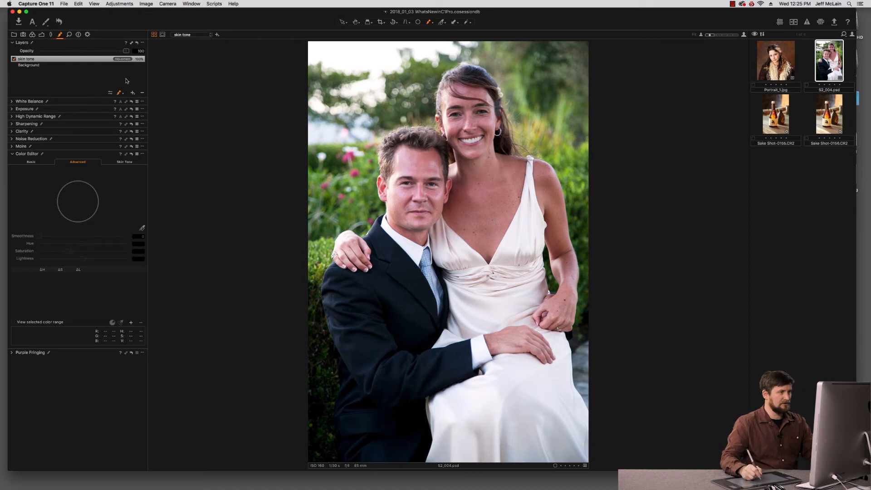
Paint the skin tone layer's mask over the groom's and bride's faces with a resized brush and hide the mask overlay
{"action": "key", "text": "super+="}
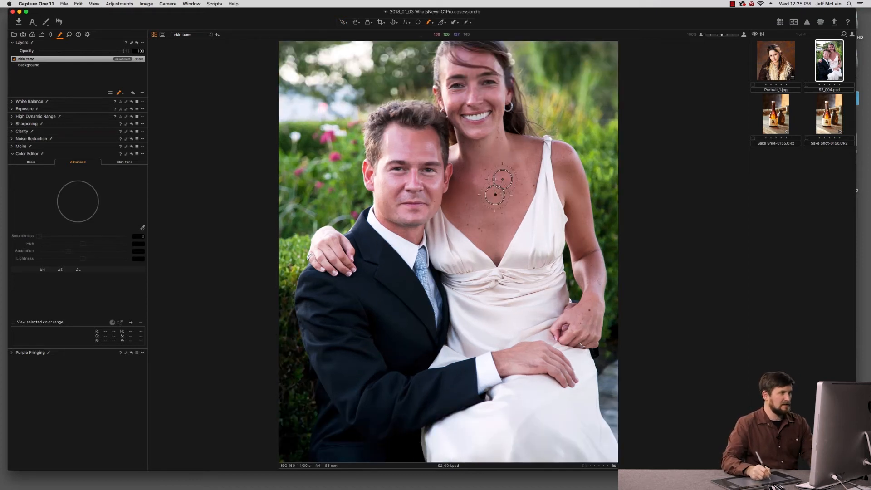
{"action": "key", "text": "["}
{"action": "mouse_move", "coordinate": [424, 144]}
{"action": "left_mouse_down"}
{"action": "mouse_move", "coordinate": [390, 137]}
{"action": "mouse_move", "coordinate": [415, 155]}
{"action": "mouse_move", "coordinate": [426, 142]}
{"action": "mouse_move", "coordinate": [431, 150]}
{"action": "mouse_move", "coordinate": [403, 131]}
{"action": "mouse_move", "coordinate": [388, 156]}
{"action": "mouse_move", "coordinate": [417, 150]}
{"action": "mouse_move", "coordinate": [414, 185]}
{"action": "mouse_move", "coordinate": [436, 184]}
{"action": "mouse_move", "coordinate": [396, 185]}
{"action": "mouse_move", "coordinate": [379, 166]}
{"action": "mouse_move", "coordinate": [386, 197]}
{"action": "mouse_move", "coordinate": [430, 191]}
{"action": "mouse_move", "coordinate": [393, 204]}
{"action": "mouse_move", "coordinate": [419, 213]}
{"action": "mouse_move", "coordinate": [400, 217]}
{"action": "mouse_move", "coordinate": [416, 218]}
{"action": "mouse_move", "coordinate": [431, 206]}
{"action": "mouse_move", "coordinate": [436, 178]}
{"action": "mouse_move", "coordinate": [429, 185]}
{"action": "mouse_move", "coordinate": [416, 172]}
{"action": "mouse_move", "coordinate": [426, 148]}
{"action": "mouse_move", "coordinate": [439, 156]}
{"action": "mouse_move", "coordinate": [385, 156]}
{"action": "mouse_move", "coordinate": [393, 174]}
{"action": "mouse_move", "coordinate": [383, 188]}
{"action": "mouse_move", "coordinate": [384, 176]}
{"action": "mouse_move", "coordinate": [407, 182]}
{"action": "left_mouse_up"}
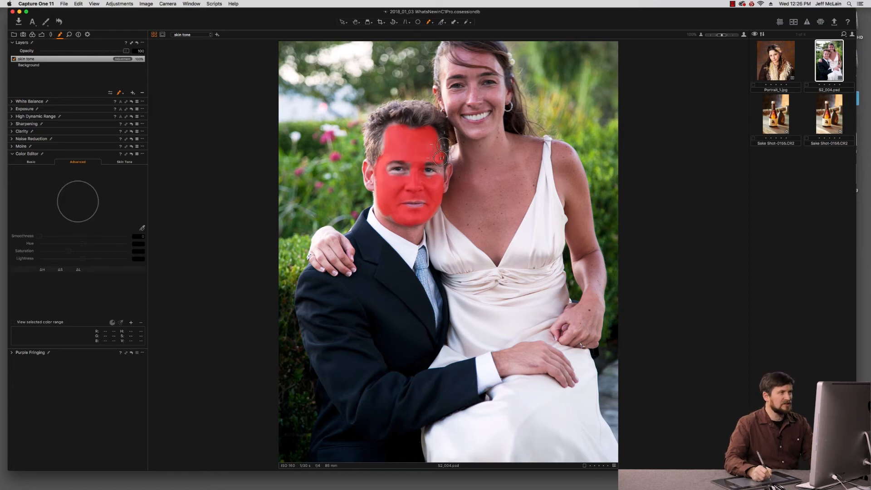
{"action": "mouse_move", "coordinate": [466, 55]}
{"action": "left_mouse_down"}
{"action": "mouse_move", "coordinate": [500, 69]}
{"action": "mouse_move", "coordinate": [444, 67]}
{"action": "mouse_move", "coordinate": [464, 69]}
{"action": "mouse_move", "coordinate": [473, 88]}
{"action": "mouse_move", "coordinate": [453, 96]}
{"action": "mouse_move", "coordinate": [496, 90]}
{"action": "mouse_move", "coordinate": [496, 117]}
{"action": "mouse_move", "coordinate": [484, 99]}
{"action": "mouse_move", "coordinate": [450, 100]}
{"action": "mouse_move", "coordinate": [468, 129]}
{"action": "mouse_move", "coordinate": [490, 123]}
{"action": "mouse_move", "coordinate": [475, 136]}
{"action": "left_mouse_up"}
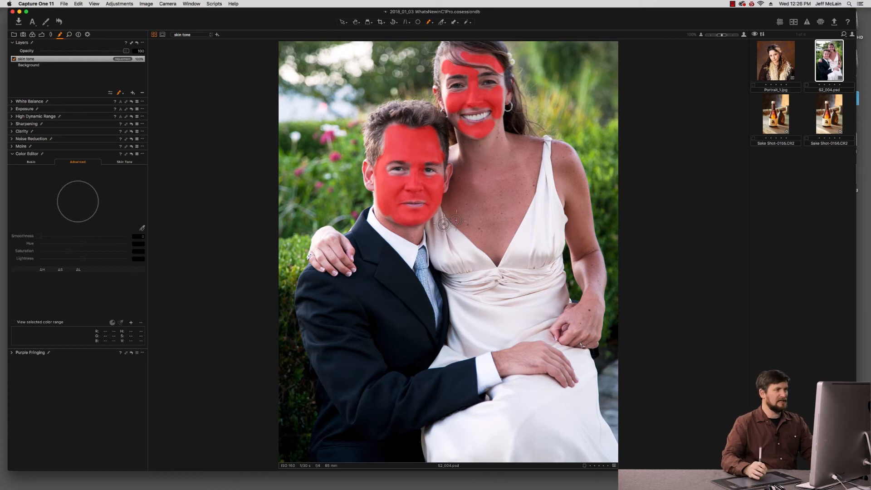
{"action": "key", "text": "m"}
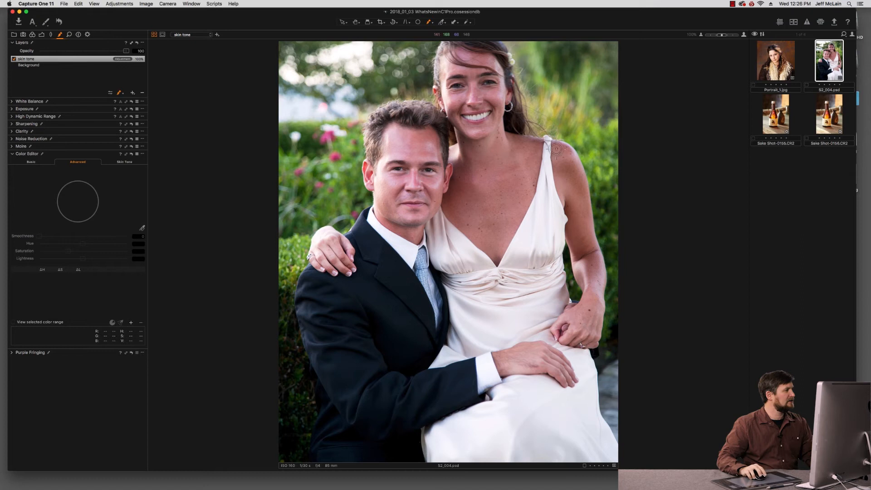
Sample the skin in the Color Editor's Skin Tone mode, set lightness uniformity to 53.4 and compare with the adjustment temporarily reset
{"action": "left_click", "coordinate": [128, 162]}
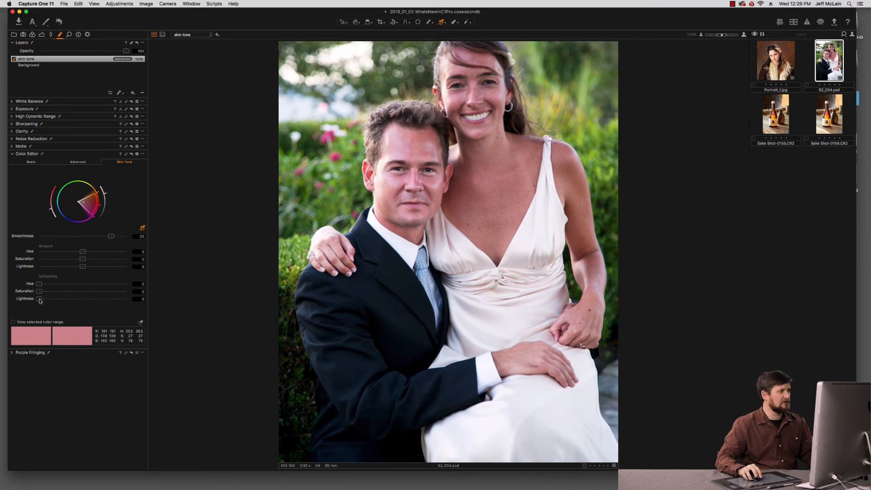
{"action": "left_click_drag", "start_coordinate": [42, 301], "coordinate": [87, 303]}
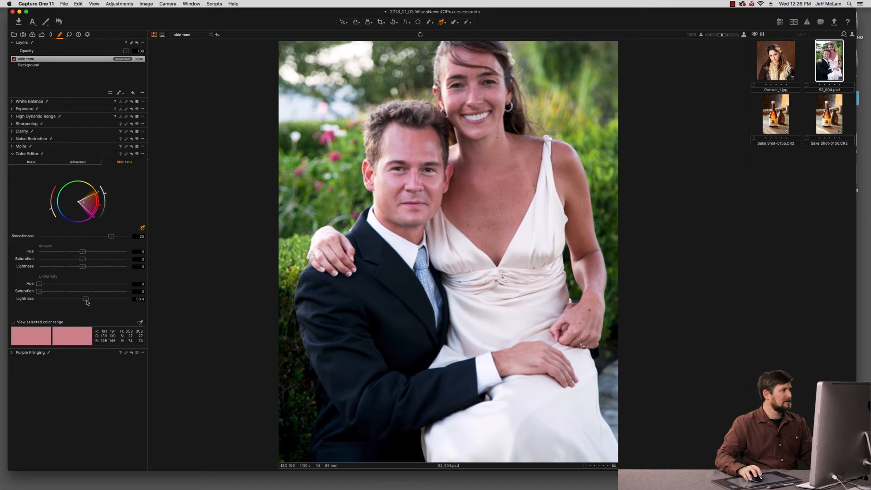
{"action": "left_click", "coordinate": [131, 154]}
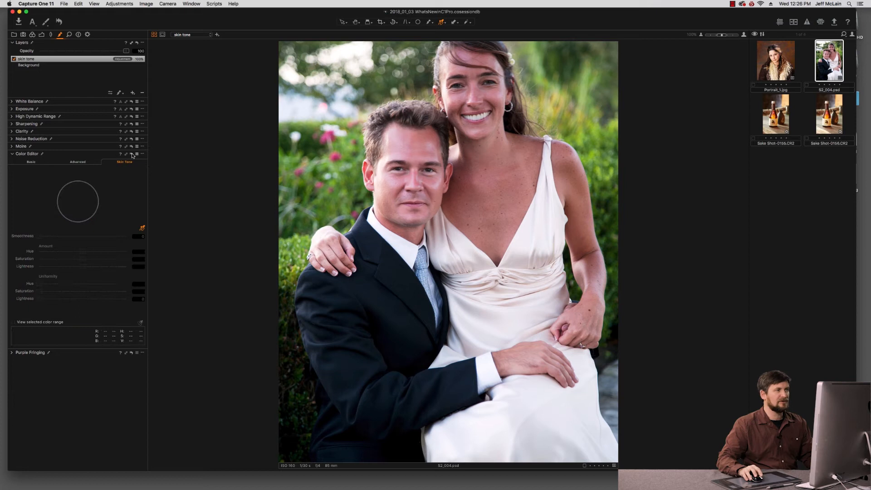
{"action": "left_click", "coordinate": [131, 154]}
{"action": "left_click", "coordinate": [132, 154]}
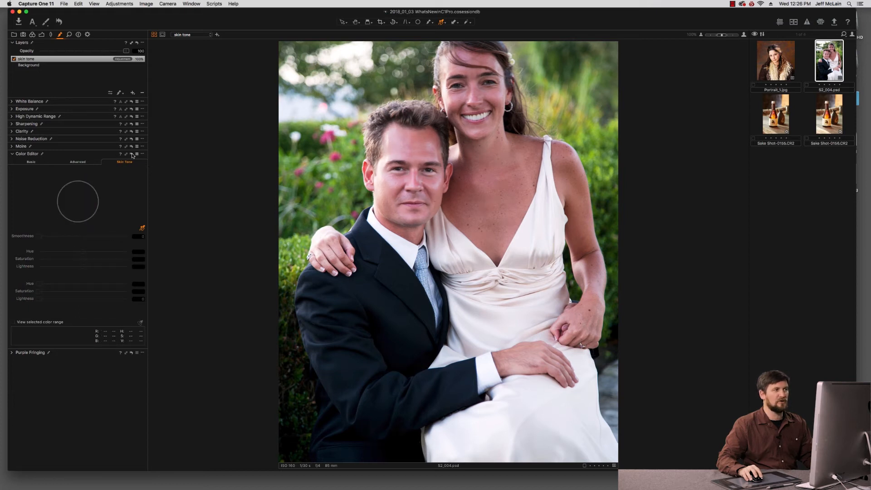
{"action": "left_click", "coordinate": [131, 154]}
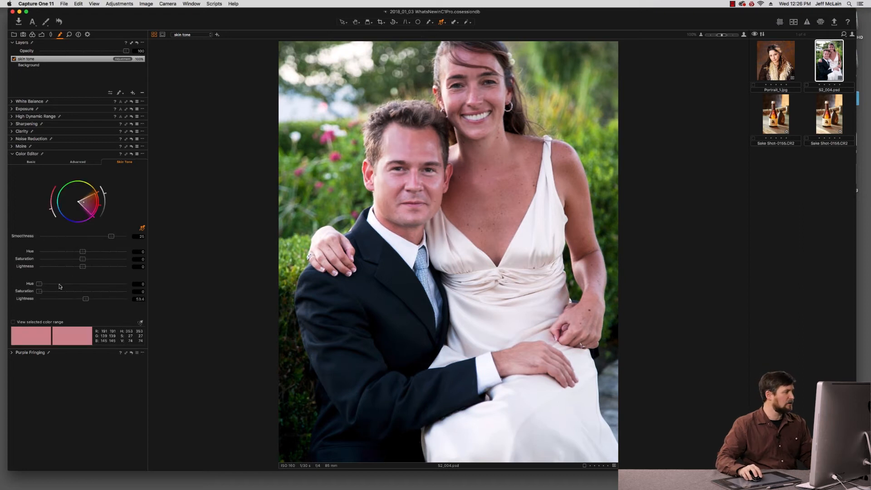
Set the skin tone uniformity to hue 27.2, saturation 33.4 and lightness 70.1, and compare with the adjustment temporarily reset
{"action": "left_click", "coordinate": [63, 283]}
{"action": "left_click", "coordinate": [68, 290]}
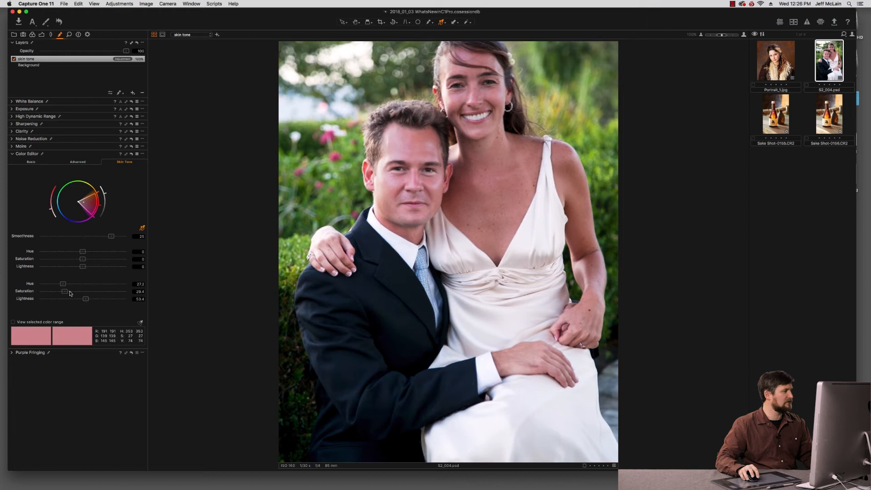
{"action": "mouse_move", "coordinate": [83, 300]}
{"action": "left_mouse_down"}
{"action": "mouse_move", "coordinate": [108, 301]}
{"action": "mouse_move", "coordinate": [100, 301]}
{"action": "left_mouse_up"}
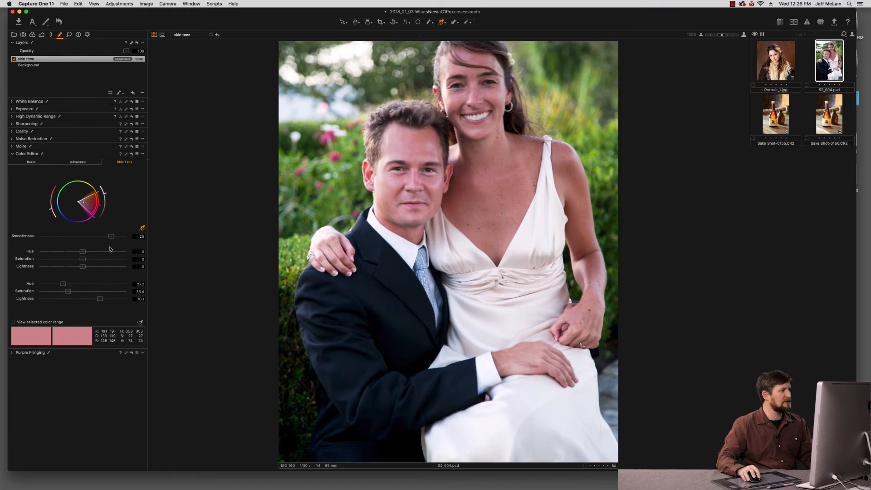
{"action": "left_click", "coordinate": [131, 155]}
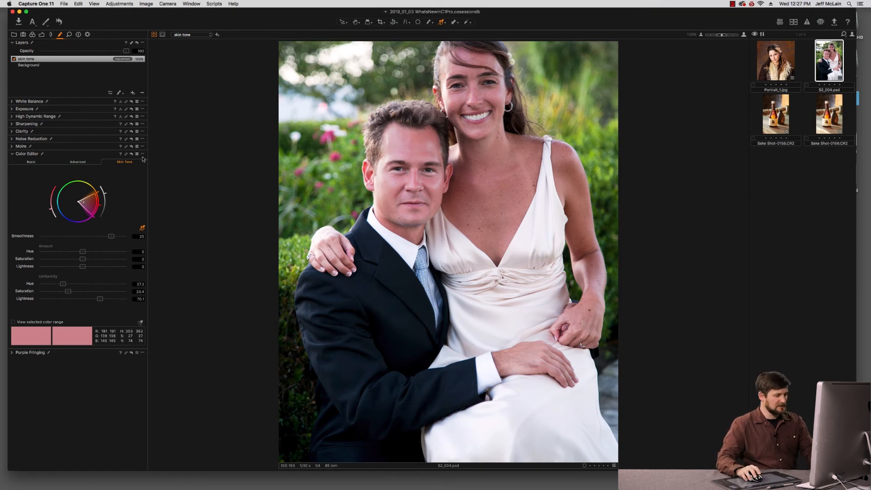
{"action": "key", "text": "super+0"}
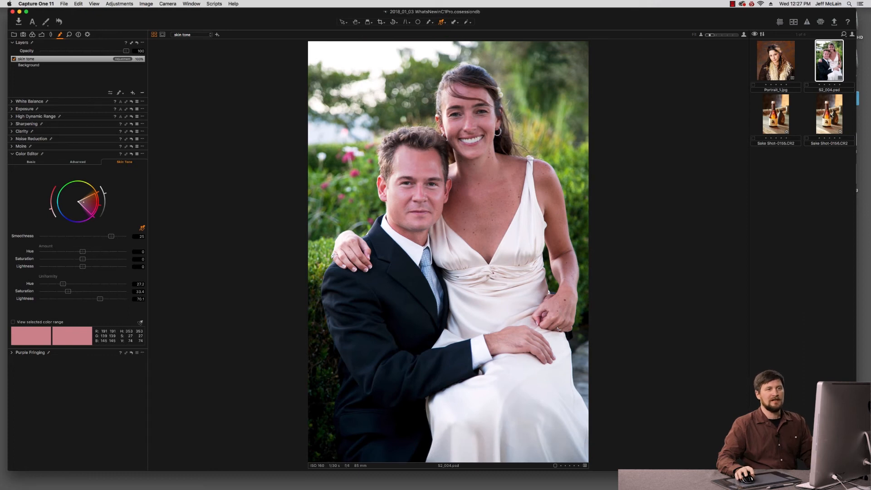
Open Sake Shot-0156.CR2 and draw a red annotation along the bottle's left shoulder
{"action": "left_click", "coordinate": [831, 115]}
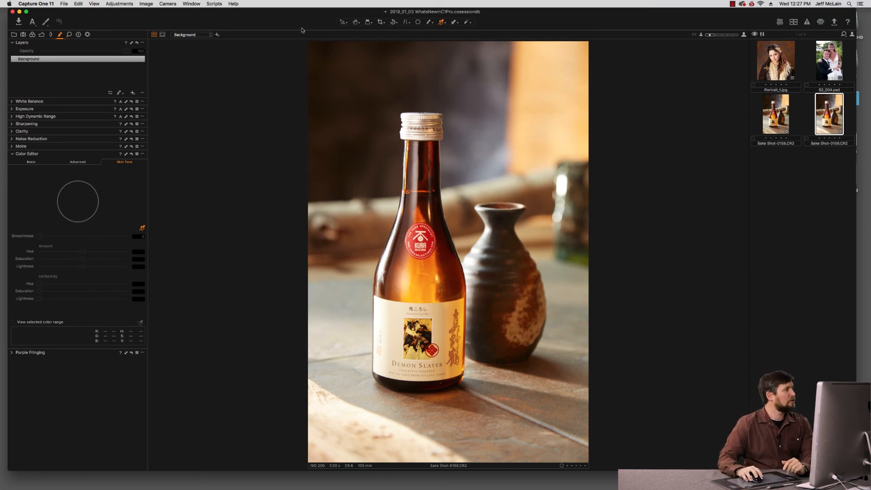
{"action": "left_click", "coordinate": [79, 35]}
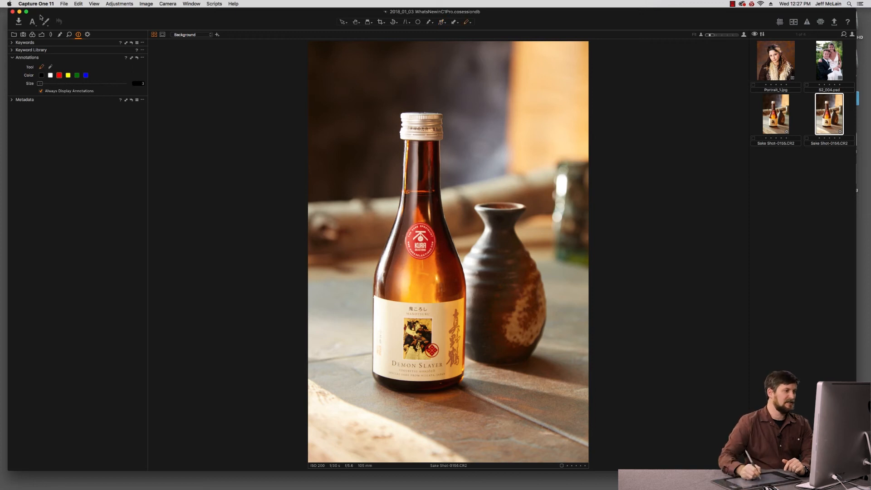
{"action": "left_click_drag", "start_coordinate": [404, 192], "coordinate": [383, 221]}
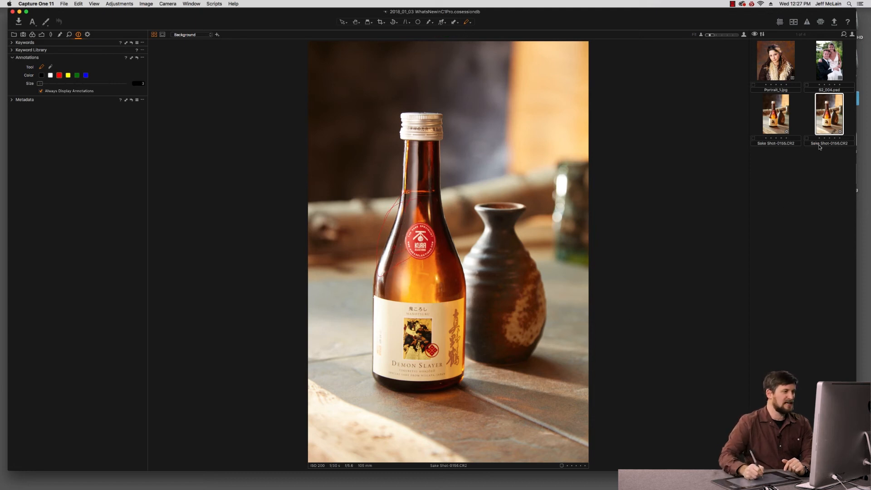
Compare with Sake Shot-0155.CR2, and annotate Sake Shot-0156.CR2 by circling the sunlit foreground marked 155, the label's left edge and the glow above the label
{"action": "left_click", "coordinate": [781, 124]}
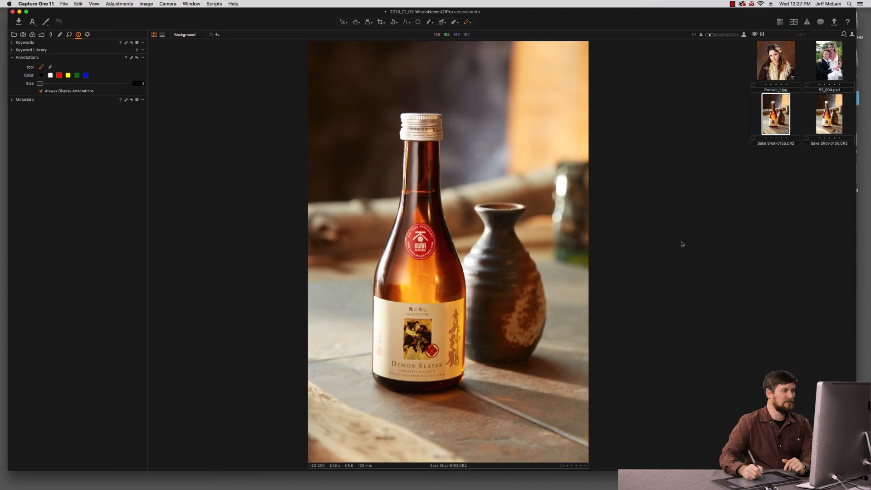
{"action": "left_click", "coordinate": [828, 116]}
{"action": "mouse_move", "coordinate": [412, 423]}
{"action": "left_mouse_down"}
{"action": "mouse_move", "coordinate": [336, 388]}
{"action": "mouse_move", "coordinate": [433, 423]}
{"action": "mouse_move", "coordinate": [385, 401]}
{"action": "mouse_move", "coordinate": [344, 438]}
{"action": "mouse_move", "coordinate": [361, 428]}
{"action": "left_mouse_up"}
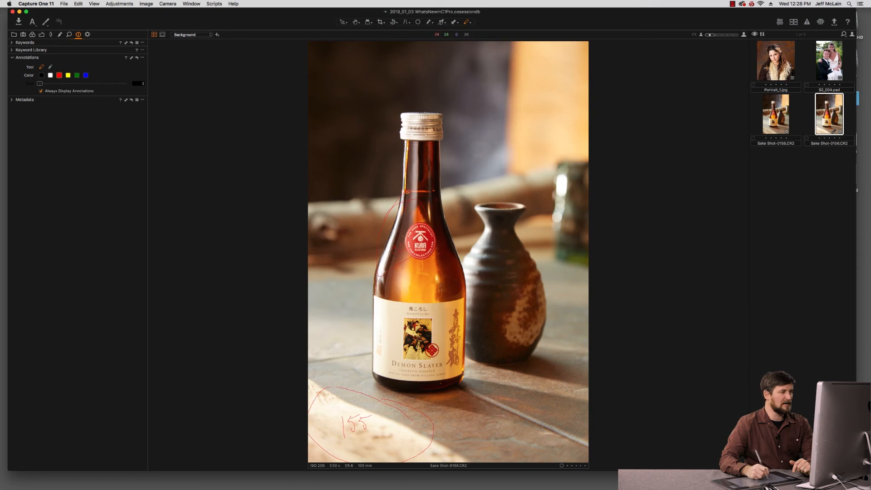
{"action": "mouse_move", "coordinate": [370, 308]}
{"action": "left_mouse_down"}
{"action": "mouse_move", "coordinate": [391, 365]}
{"action": "mouse_move", "coordinate": [378, 298]}
{"action": "left_mouse_up"}
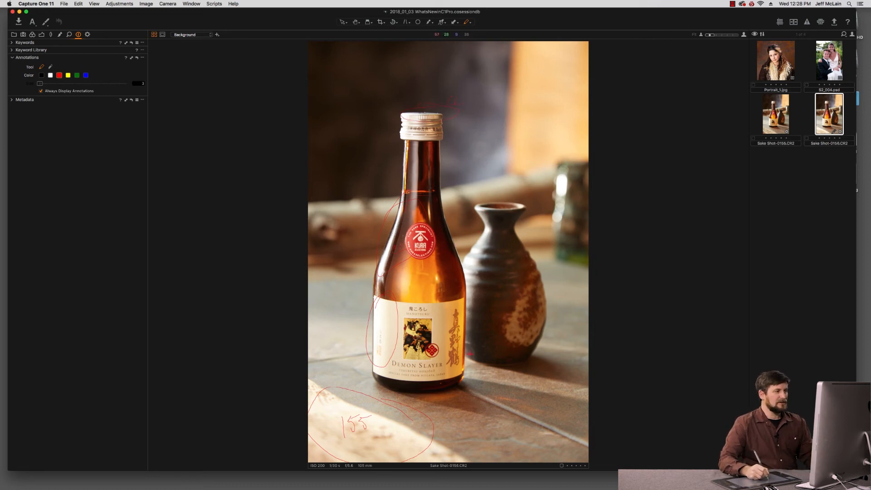
{"action": "mouse_move", "coordinate": [437, 317]}
{"action": "left_mouse_down"}
{"action": "mouse_move", "coordinate": [411, 316]}
{"action": "mouse_move", "coordinate": [442, 291]}
{"action": "left_mouse_up"}
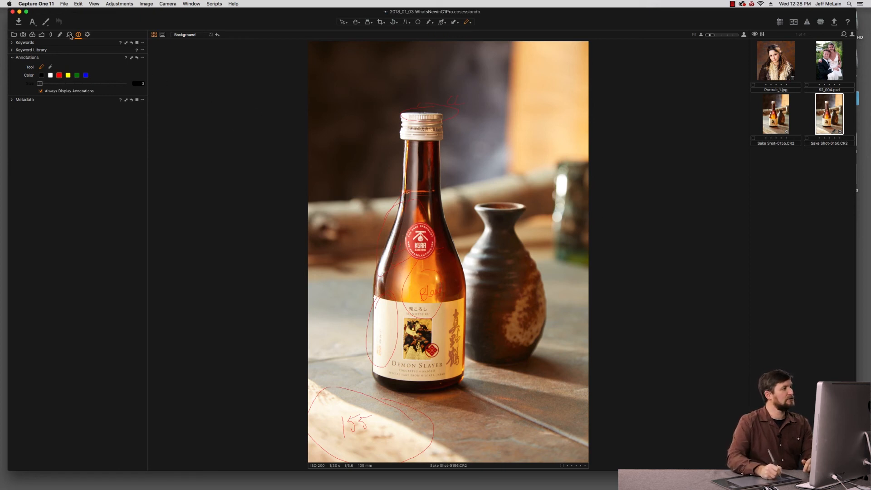
Load sake.png from the Desktop as the overlay and crop the sake photo to the overlay's frame
{"action": "left_click", "coordinate": [69, 35]}
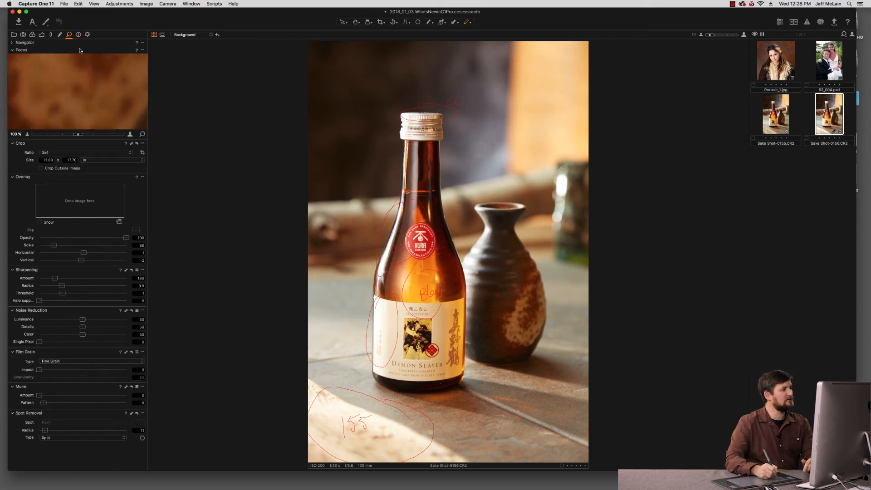
{"action": "left_click", "coordinate": [137, 231]}
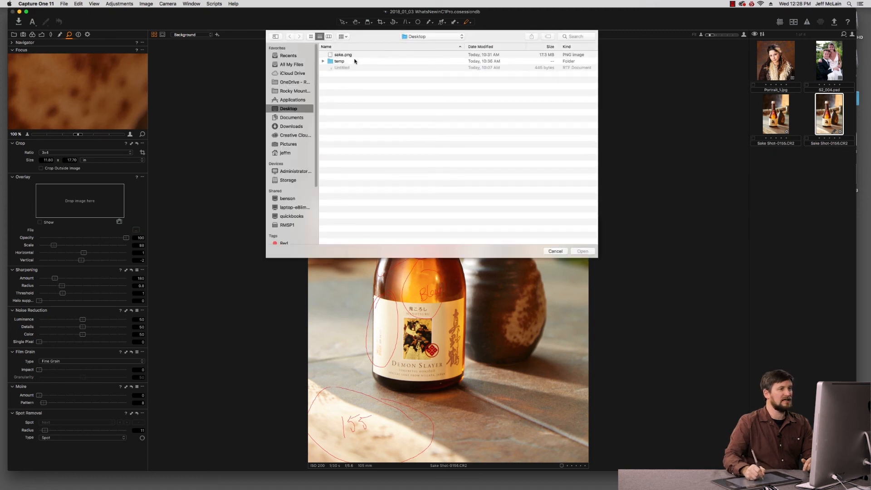
{"action": "left_click", "coordinate": [583, 252]}
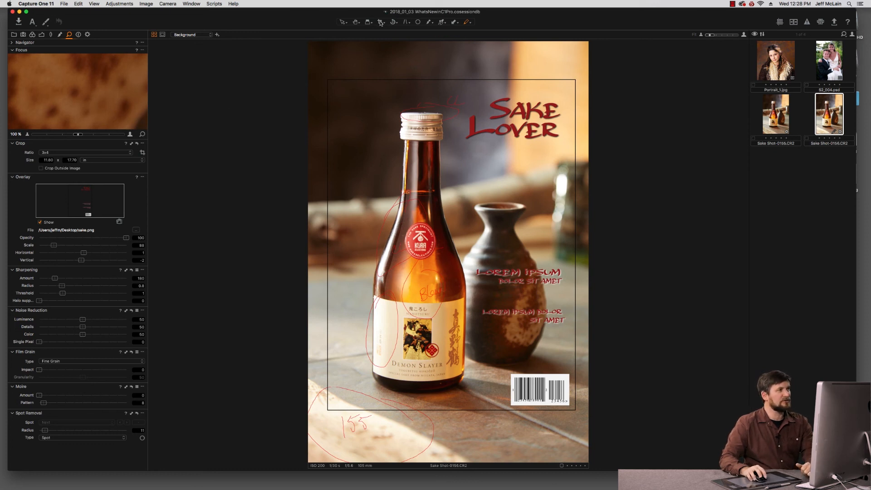
{"action": "left_click_drag", "start_coordinate": [328, 79], "coordinate": [627, 407]}
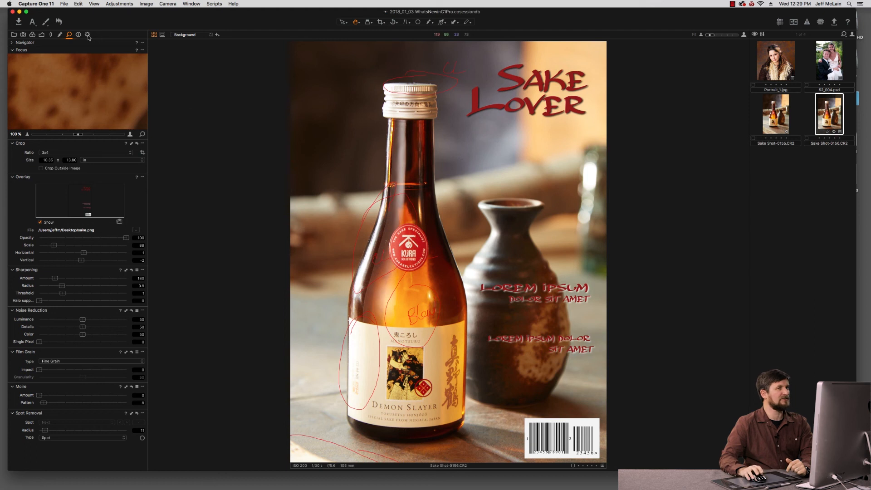
Enable the Adobe 300px PSD process recipe with Crop to path (PSD), and include annotations and overlay as layers
{"action": "left_click", "coordinate": [88, 35]}
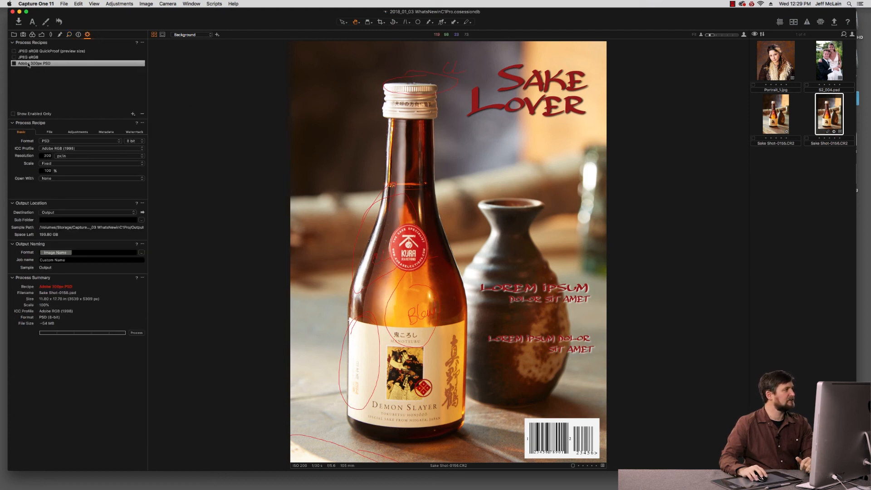
{"action": "left_click", "coordinate": [13, 64]}
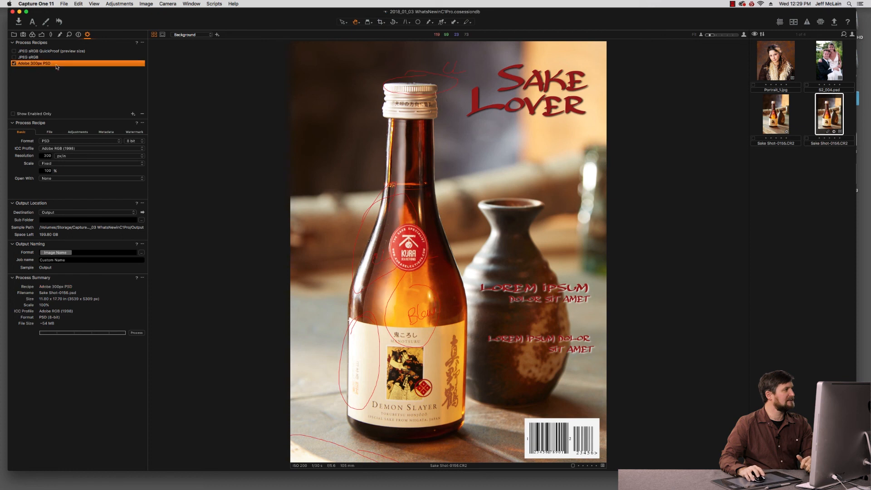
{"action": "left_click", "coordinate": [78, 132]}
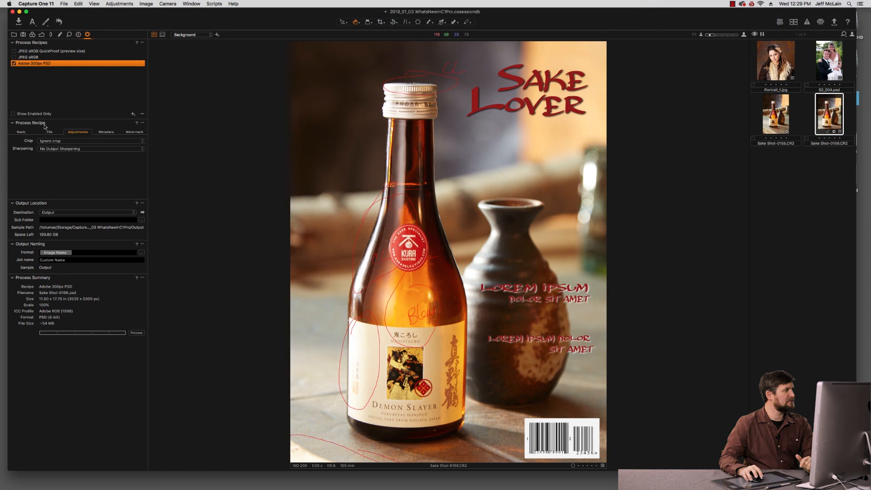
{"action": "left_click", "coordinate": [80, 143]}
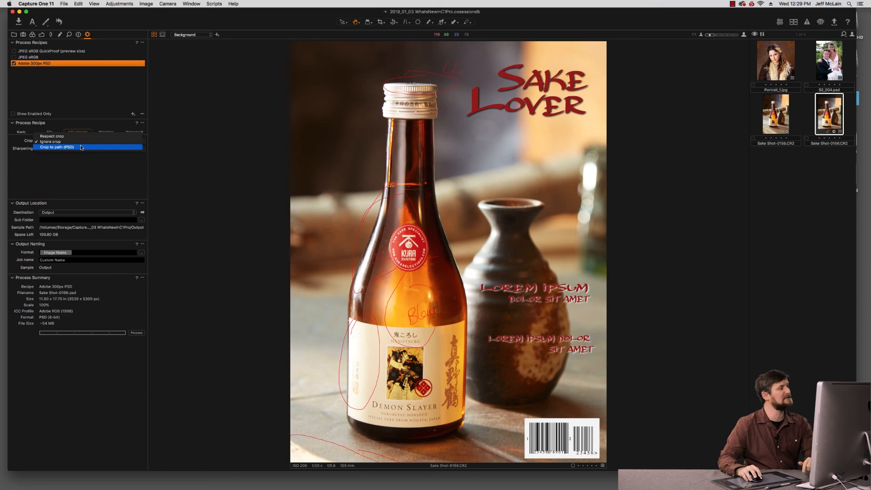
{"action": "left_click", "coordinate": [81, 147]}
{"action": "left_click", "coordinate": [110, 133]}
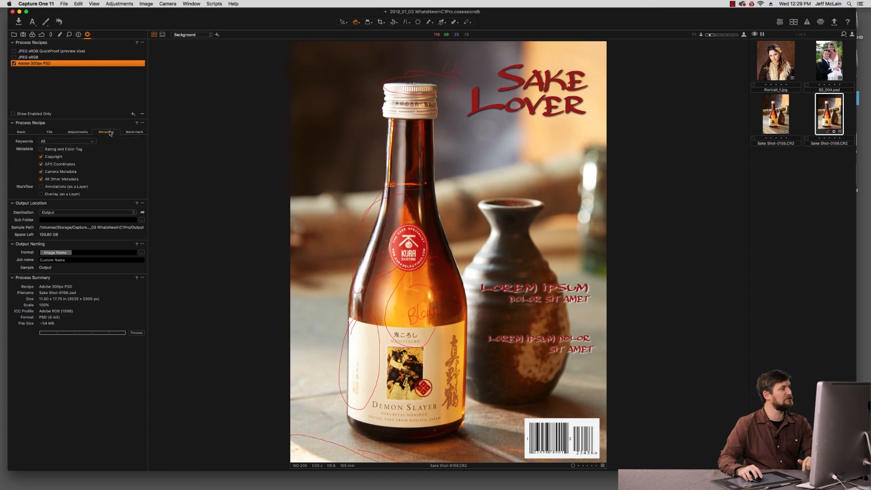
{"action": "left_click", "coordinate": [41, 194]}
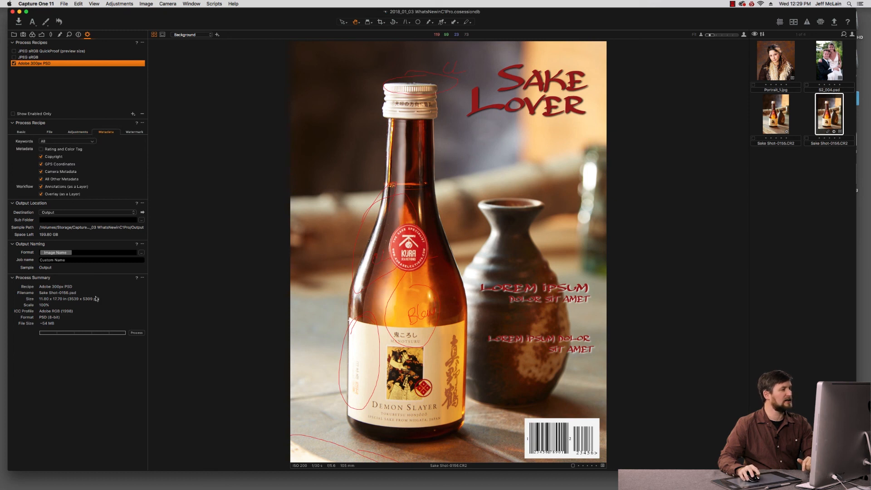
Process the sake photo and open the resulting Sake Shot-0156 1.psd in Photoshop in full-screen mode
{"action": "left_click", "coordinate": [137, 333]}
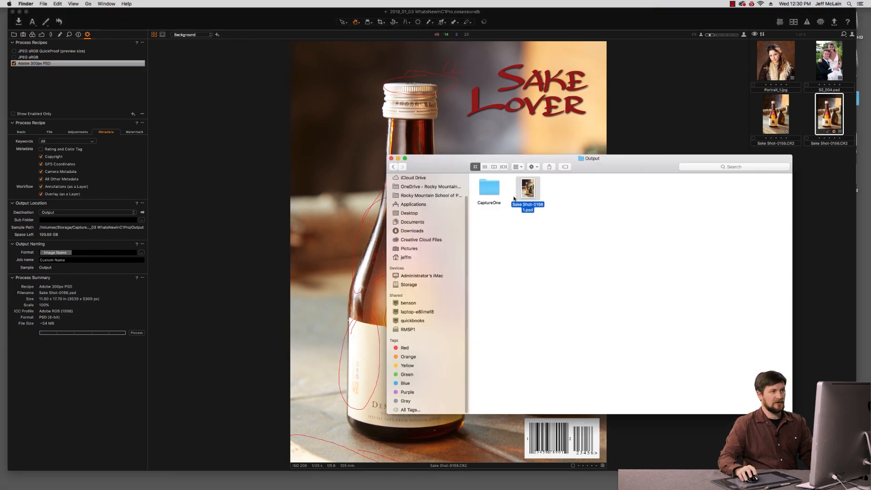
{"action": "double_click", "coordinate": [526, 190]}
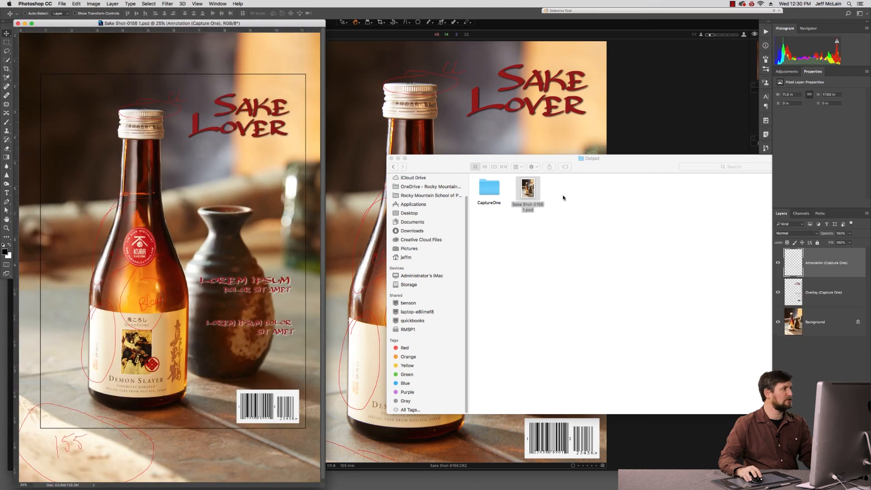
{"action": "key", "text": "f"}
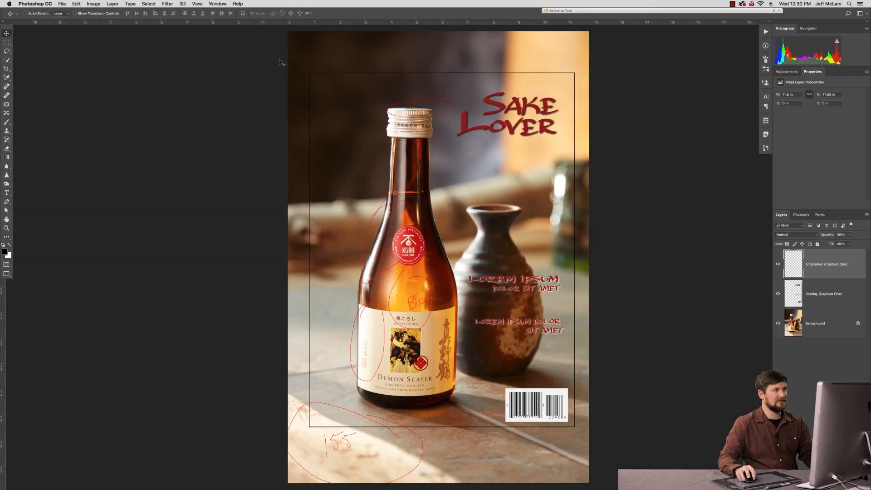
Toggle the Annotation (Capture One) and Overlay (Capture One) layers to inspect their content, leaving both hidden
{"action": "left_click", "coordinate": [778, 265]}
{"action": "left_click", "coordinate": [778, 266]}
{"action": "left_click", "coordinate": [778, 265]}
{"action": "left_click", "coordinate": [778, 265]}
{"action": "left_click", "coordinate": [778, 265]}
{"action": "left_click", "coordinate": [778, 295]}
{"action": "left_click", "coordinate": [778, 294]}
{"action": "left_click", "coordinate": [778, 295]}
{"action": "left_click", "coordinate": [778, 294]}
{"action": "left_click", "coordinate": [778, 294]}
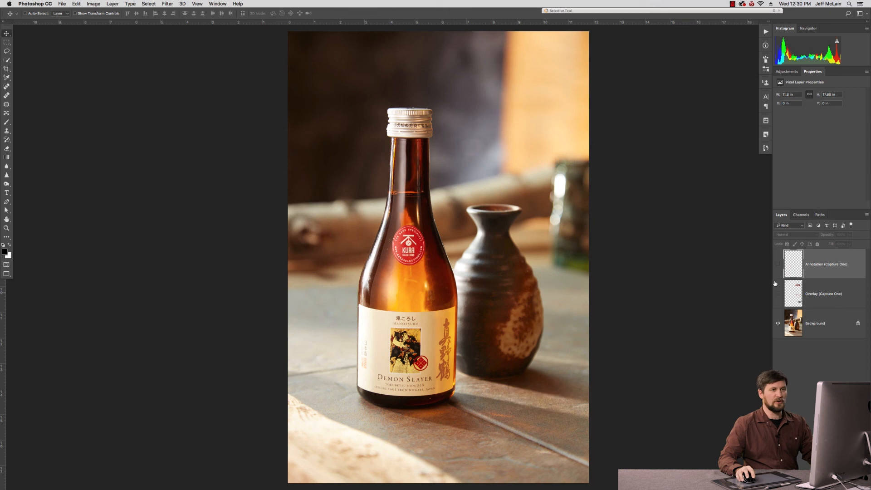
Load the Crop (Capture One) path as a selection, deselect it, and select the path to show the crop outline
{"action": "left_click", "coordinate": [820, 215]}
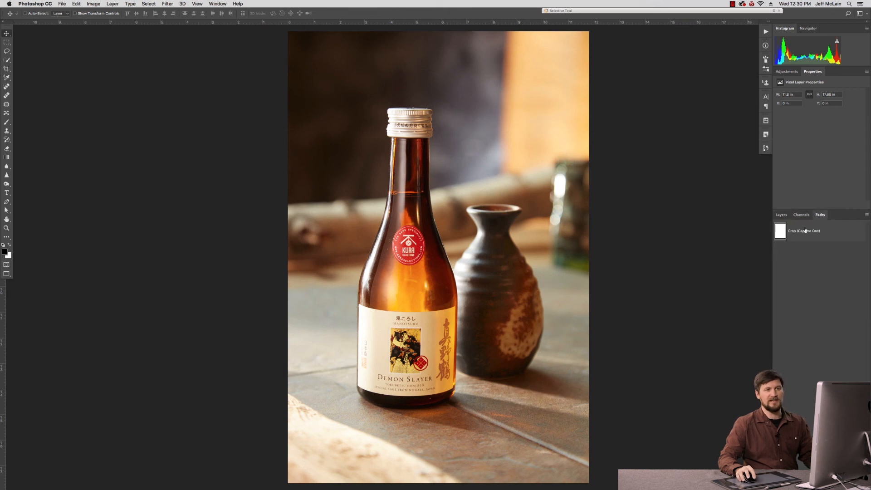
{"action": "left_click", "coordinate": [780, 232], "text": "super"}
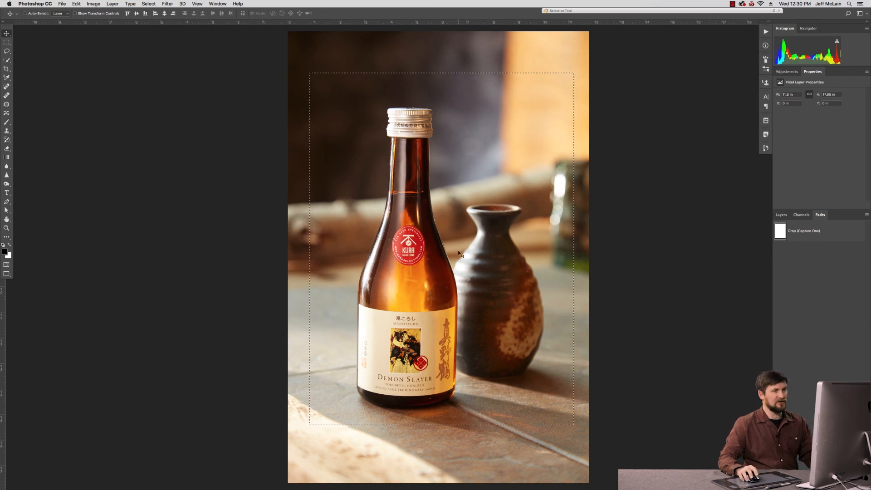
{"action": "key", "text": "super+d"}
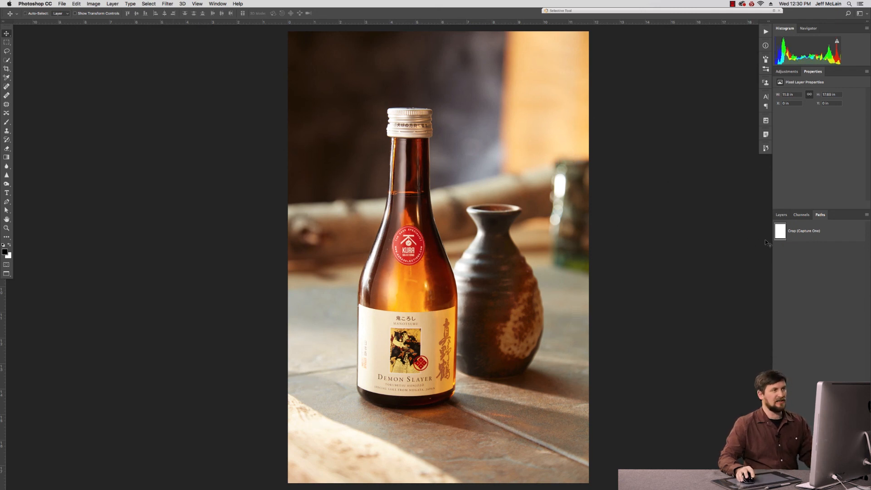
{"action": "left_click", "coordinate": [782, 233]}
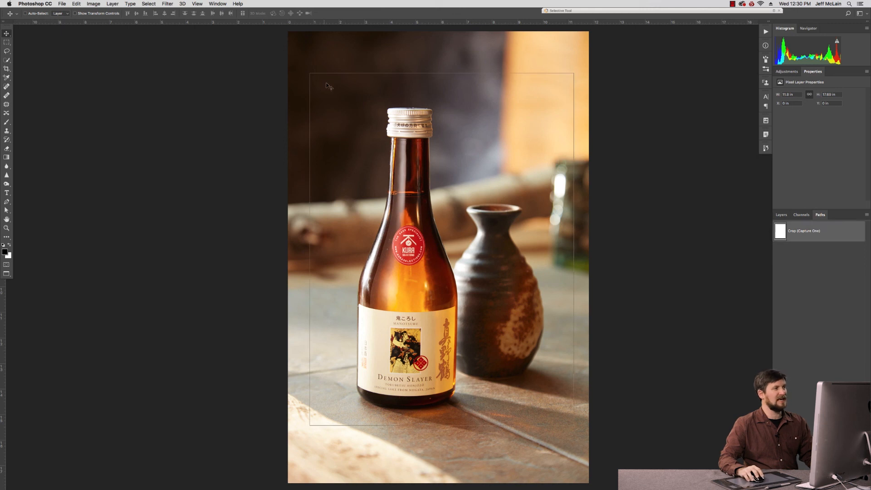